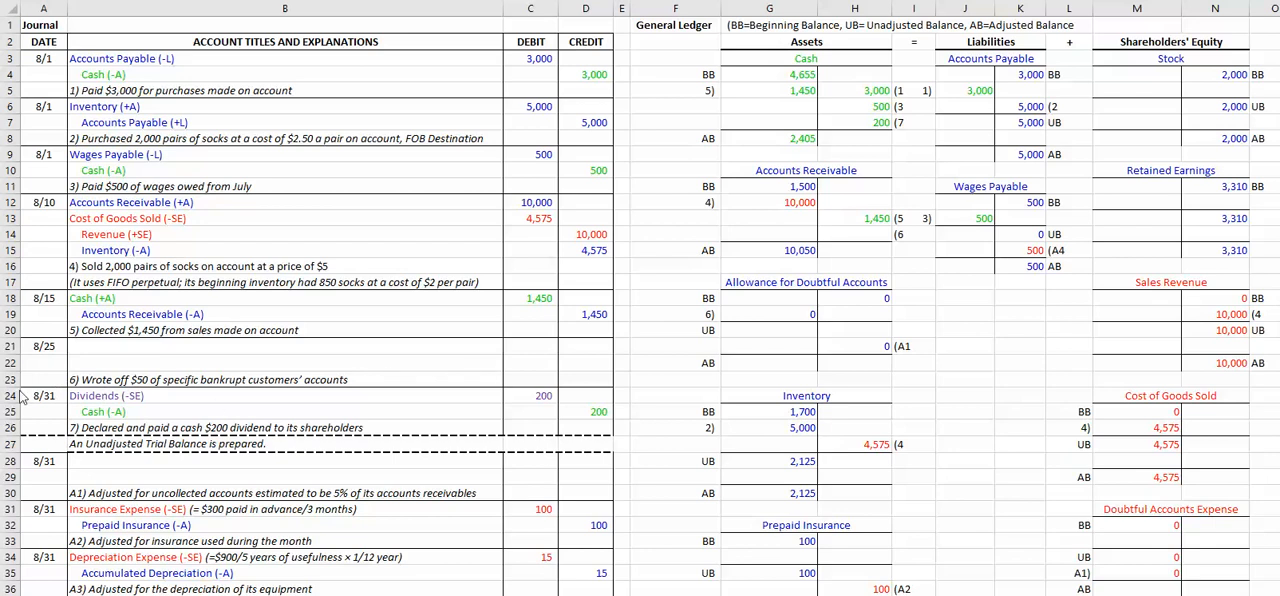
Step: Enter the 8/25 journal credit line in row 22 as Accounts Receivable (-A) with a credit of 50
key("Escape")
left_click(104, 363)
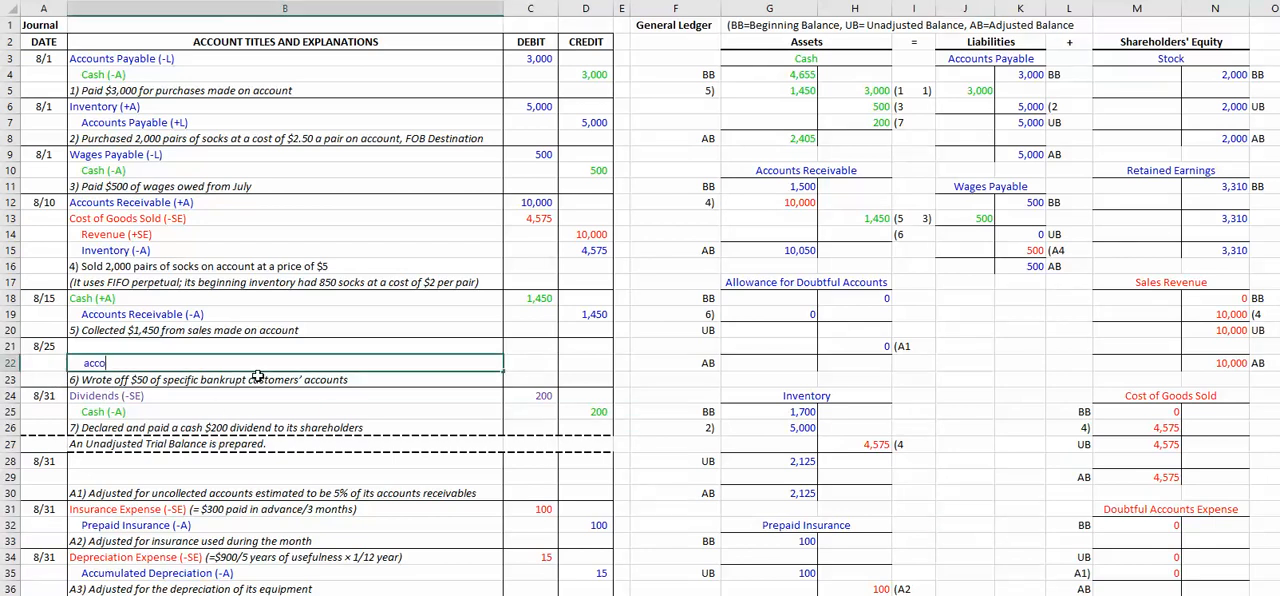
type("ac")
key("BackSpace")
type("ccounts Re")
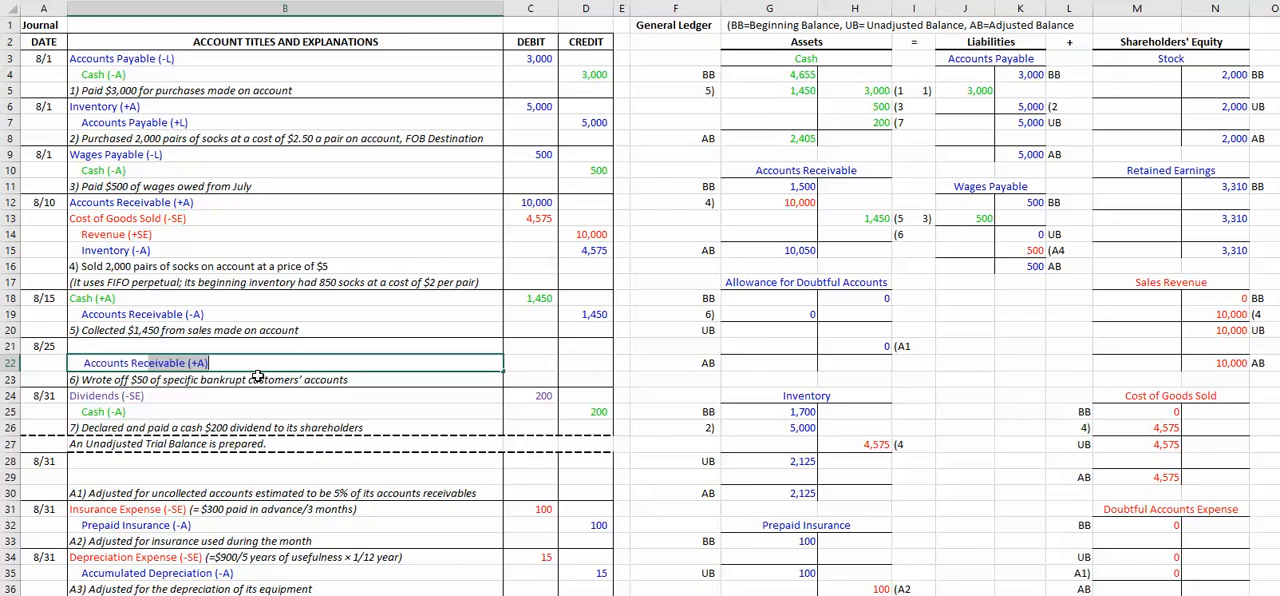
type("c")
key("Tab")
key("Left")
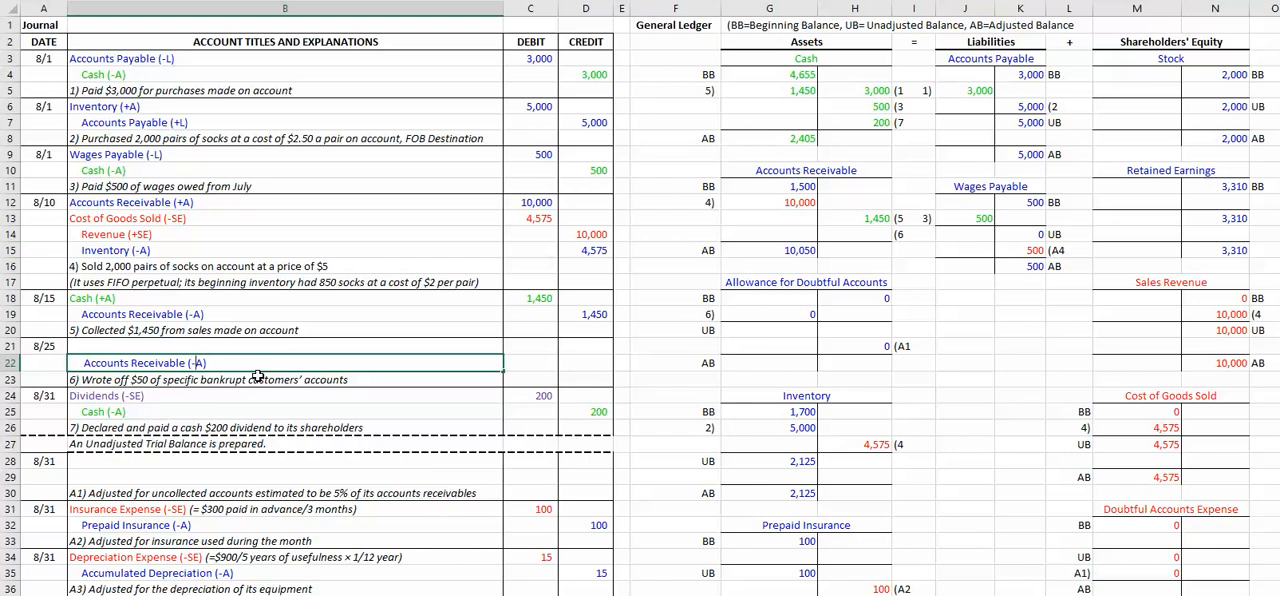
left_click(593, 361)
type("50")
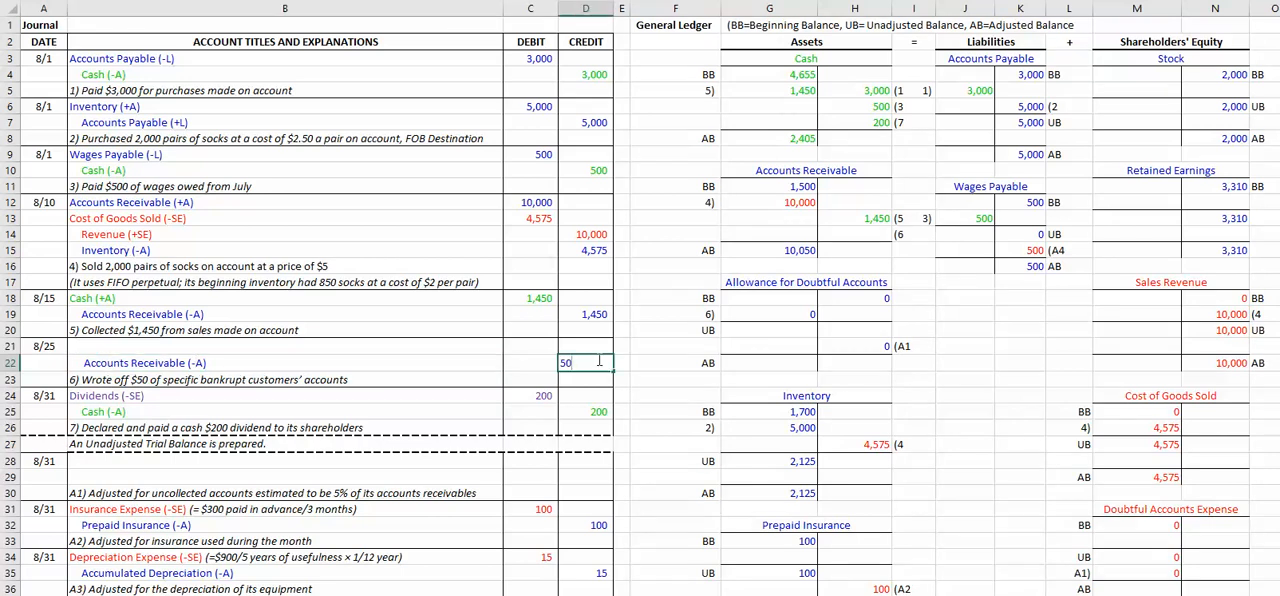
key("Left")
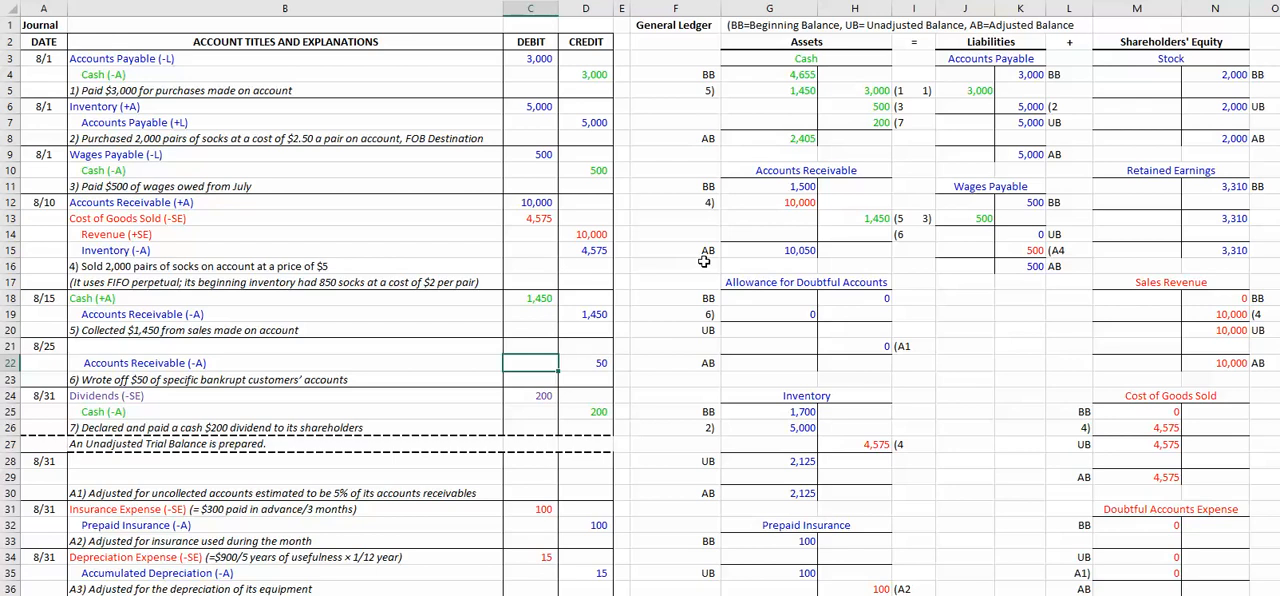
Step: Post write-off (6 to the credit side of the Accounts Receivable ledger by linking H14 to the journal credit in D22
left_click(872, 235)
type("=")
left_click(587, 362)
key("Return")
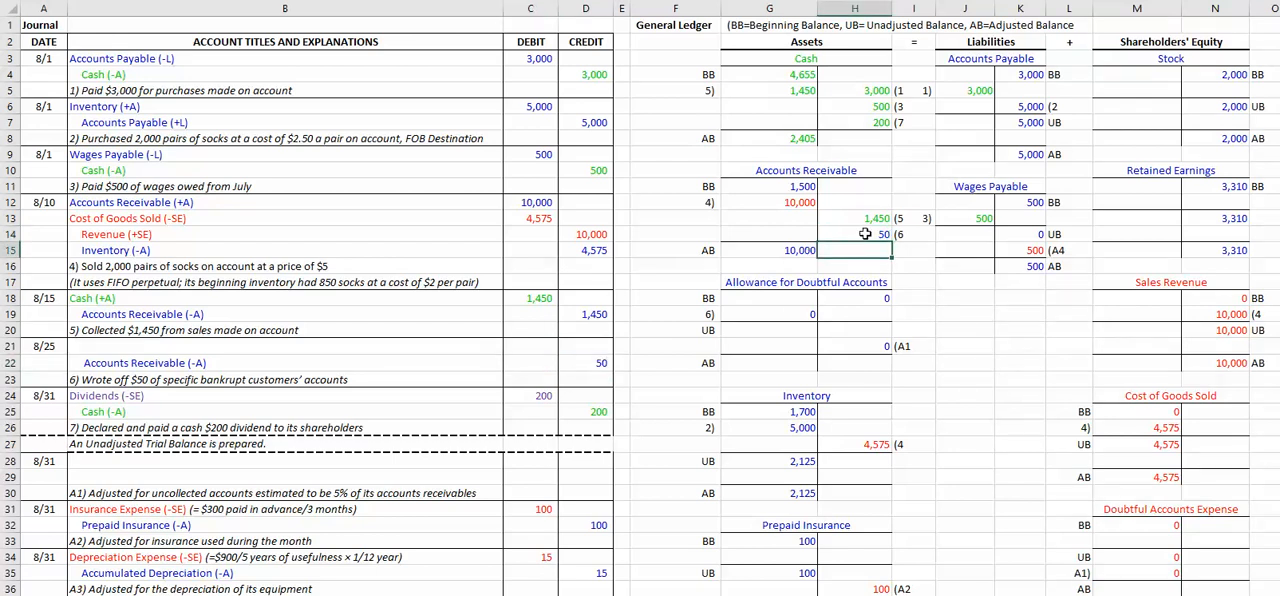
Step: Enter the 8/25 journal debit line in row 21 as Allowance for Doubtful Accounts (+A) with a debit of 50
left_click(95, 347)
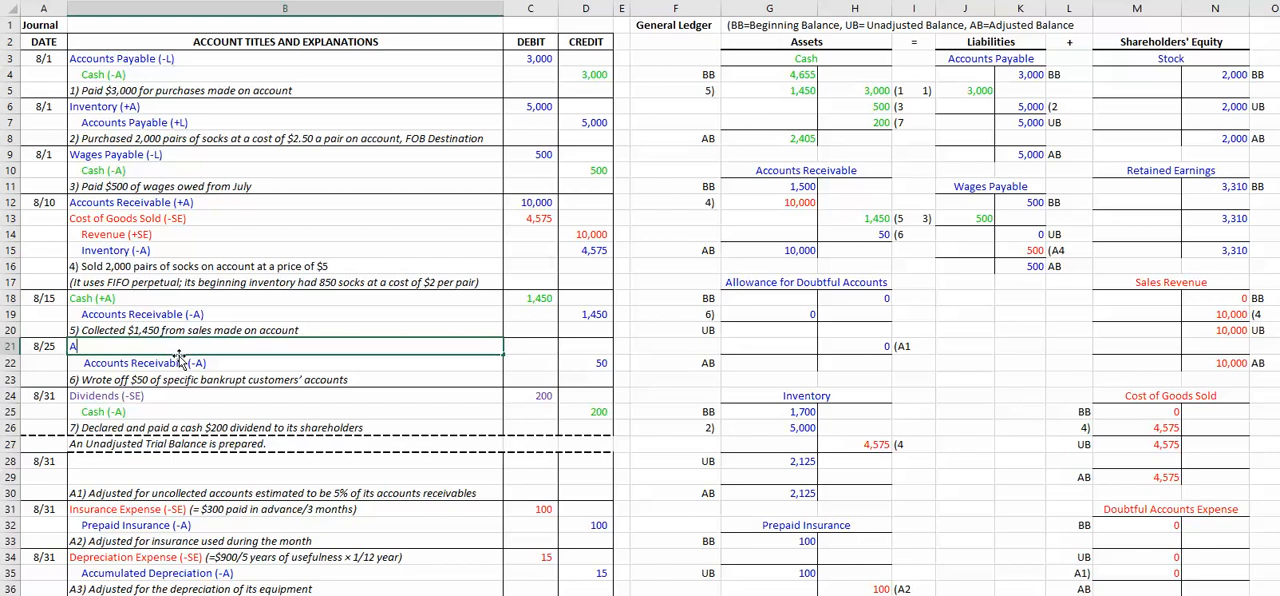
type("llowance for Doubtful Accounts (+A")
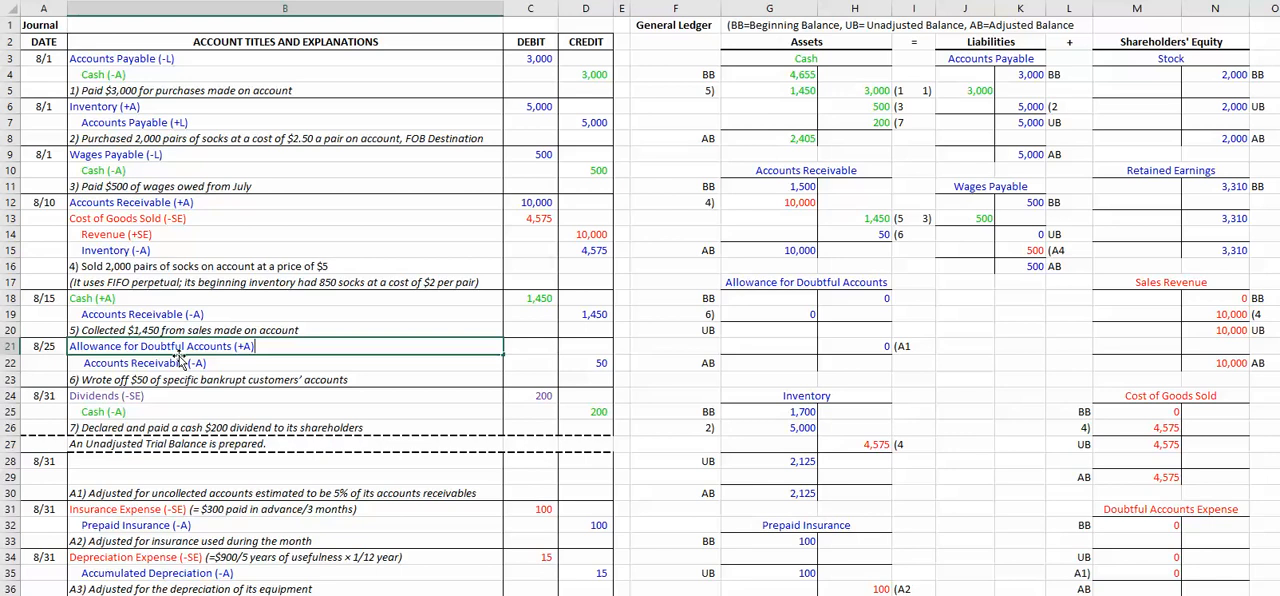
left_click(529, 347)
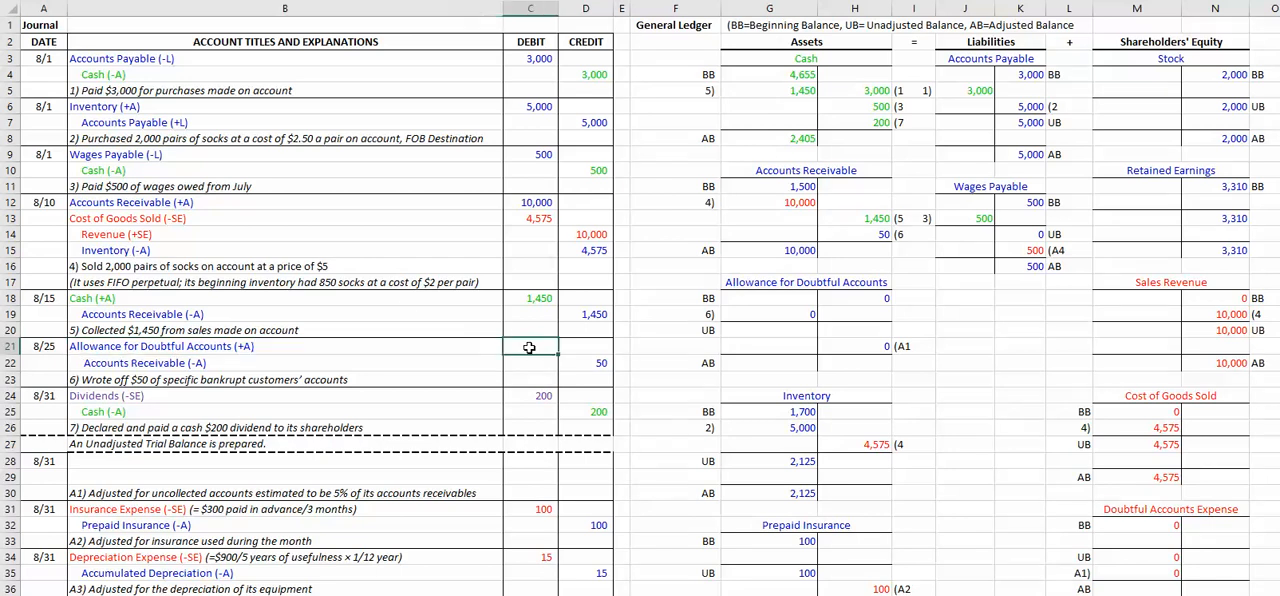
type("50")
left_click(880, 330)
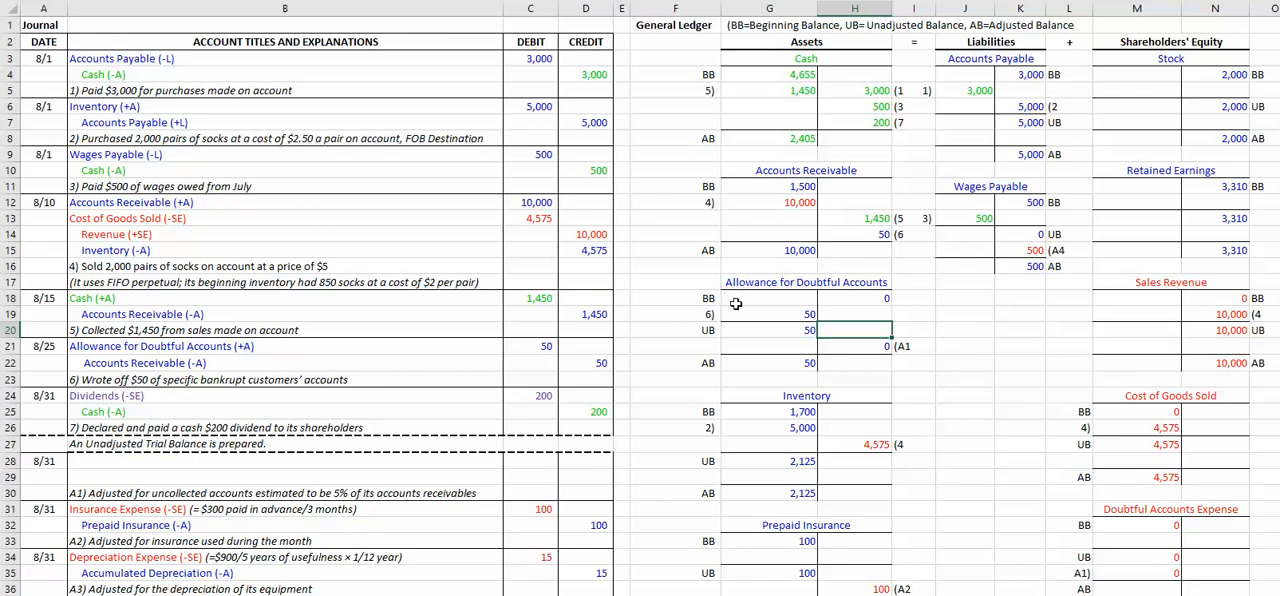
Step: Review the beginning balance, write-off and unadjusted balance in the Allowance for Doubtful Accounts ledger, and the A1 adjustment note
left_click(793, 315)
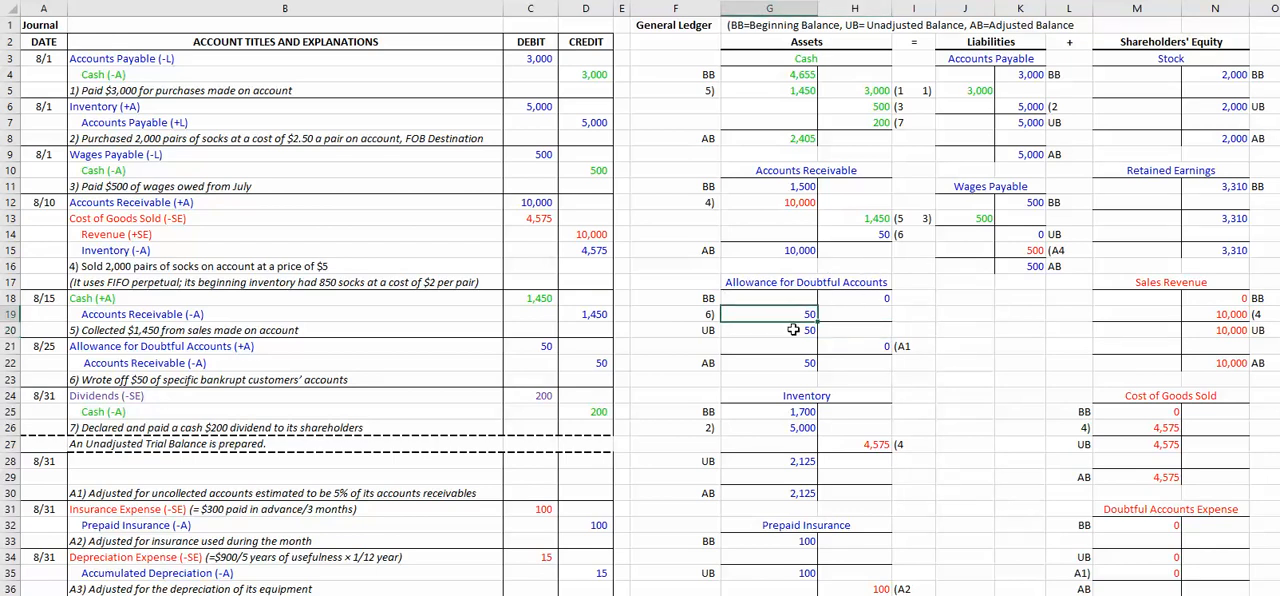
left_click(853, 296)
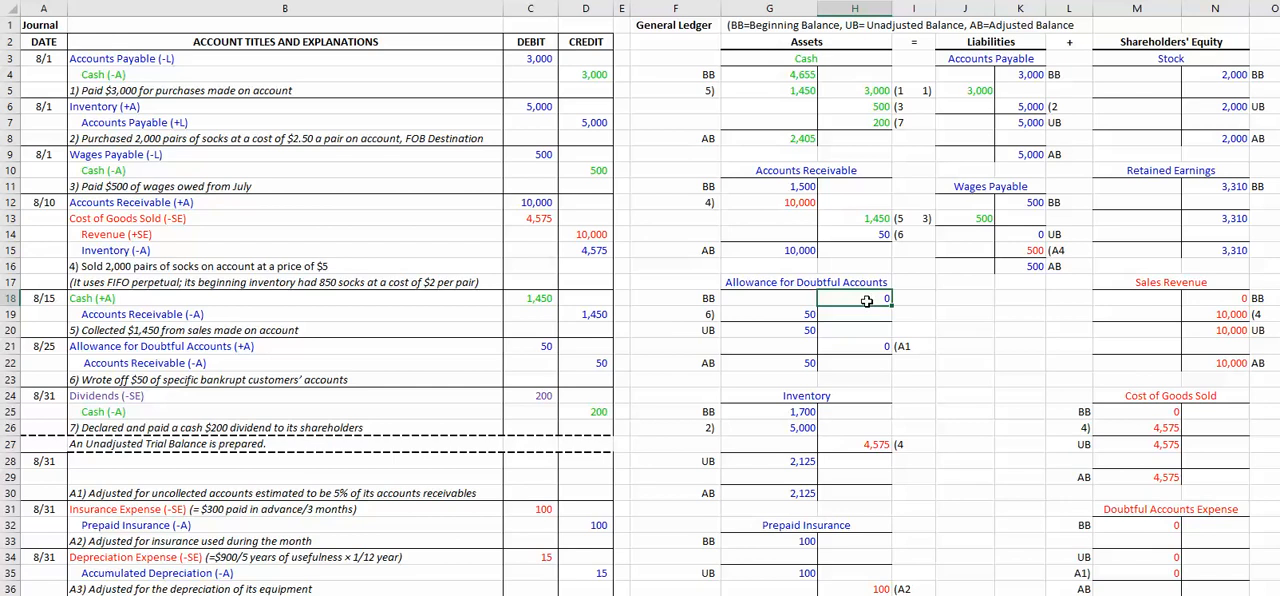
left_click(803, 333)
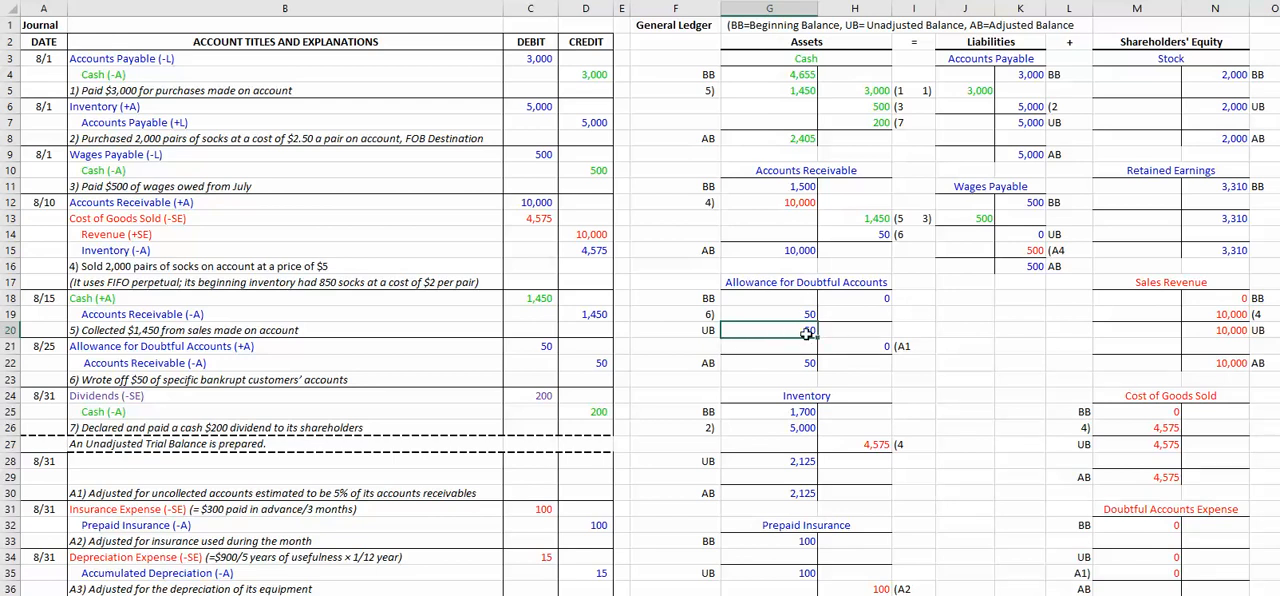
left_click(866, 300)
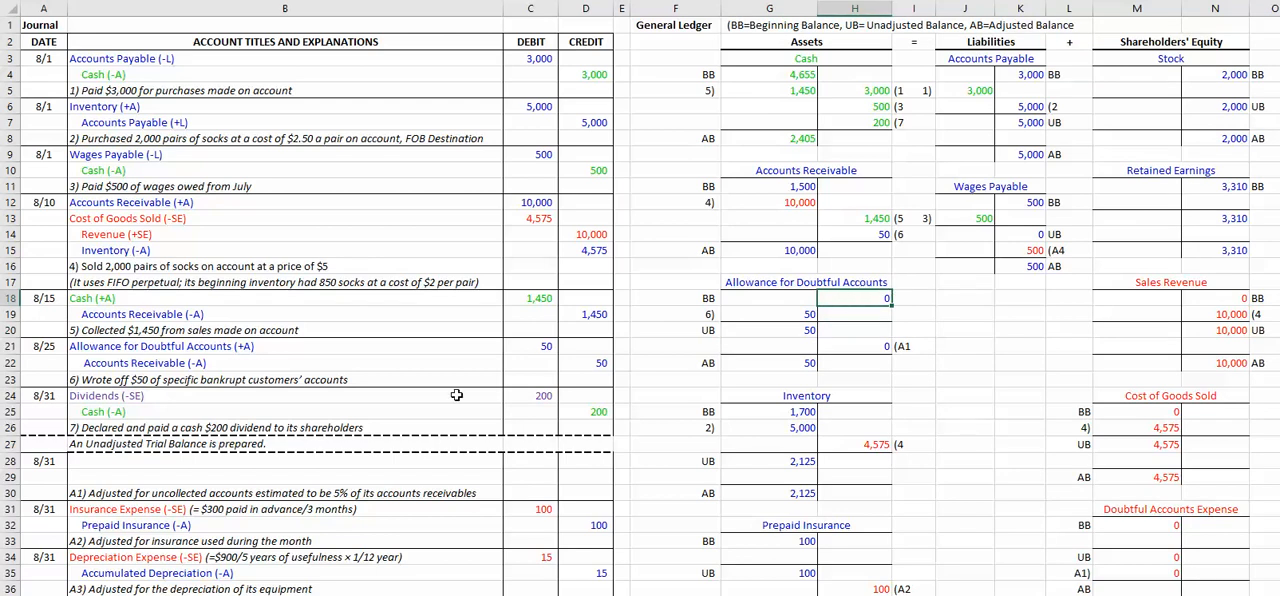
left_click(135, 472)
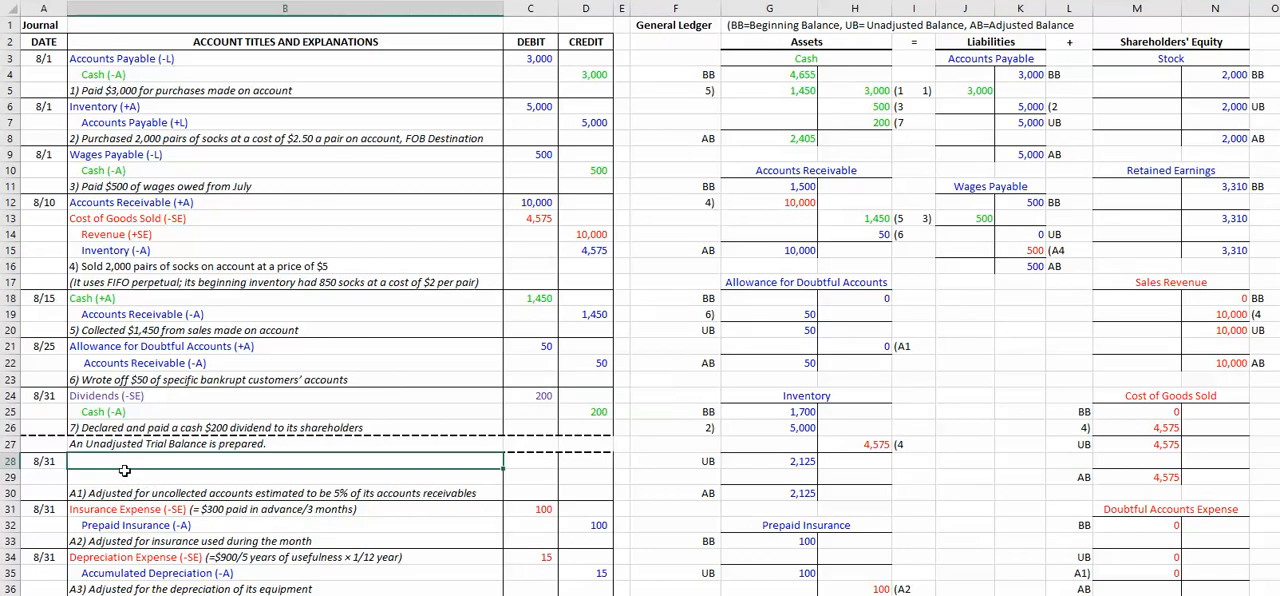
left_click(115, 495)
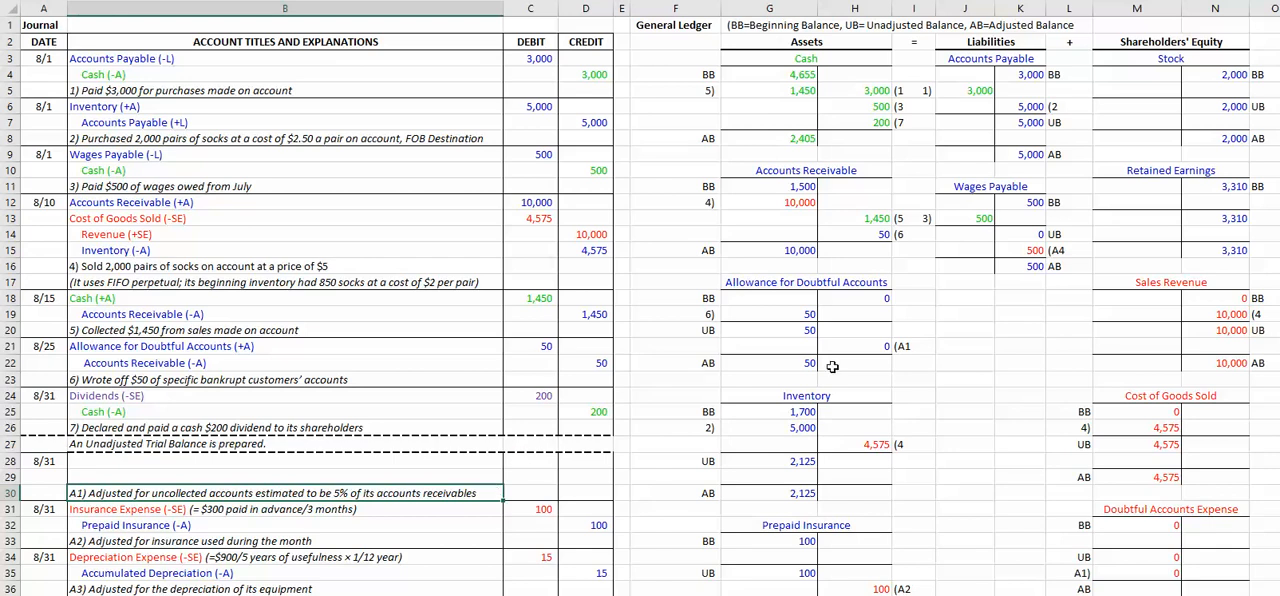
Step: Calculate the allowance's adjusted credit balance in H22 as G15 times .05, and clear the debit-side balance in G22
left_click(870, 364)
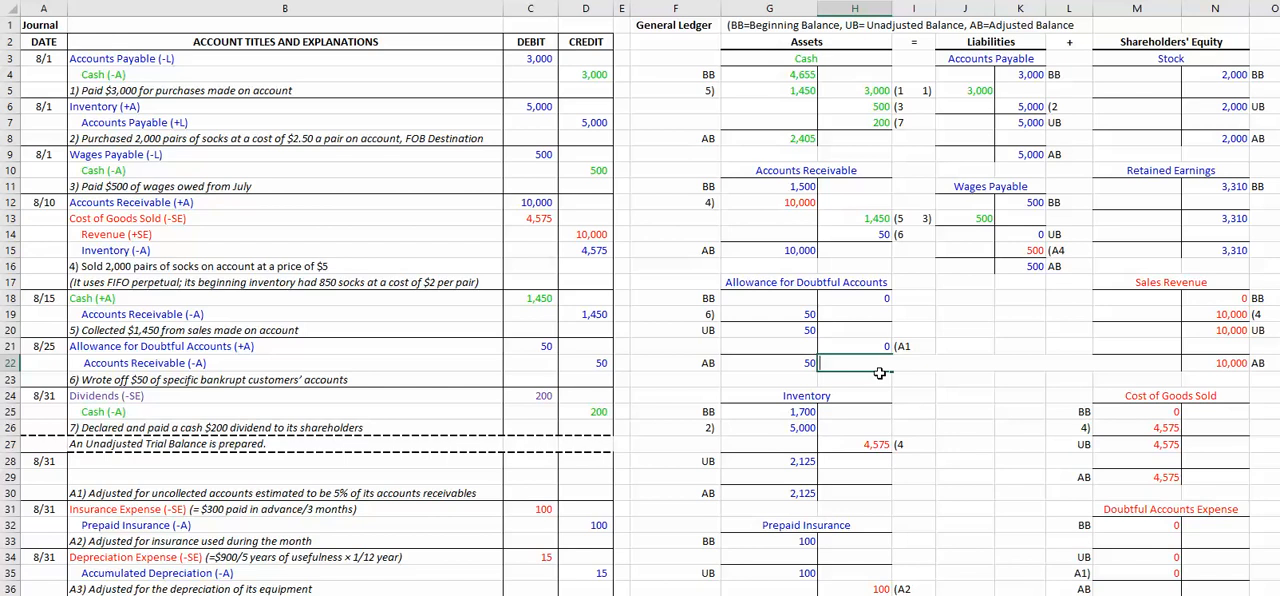
left_click(763, 251)
type("*.05")
key("ctrl+Return")
left_click(804, 365)
key("Delete")
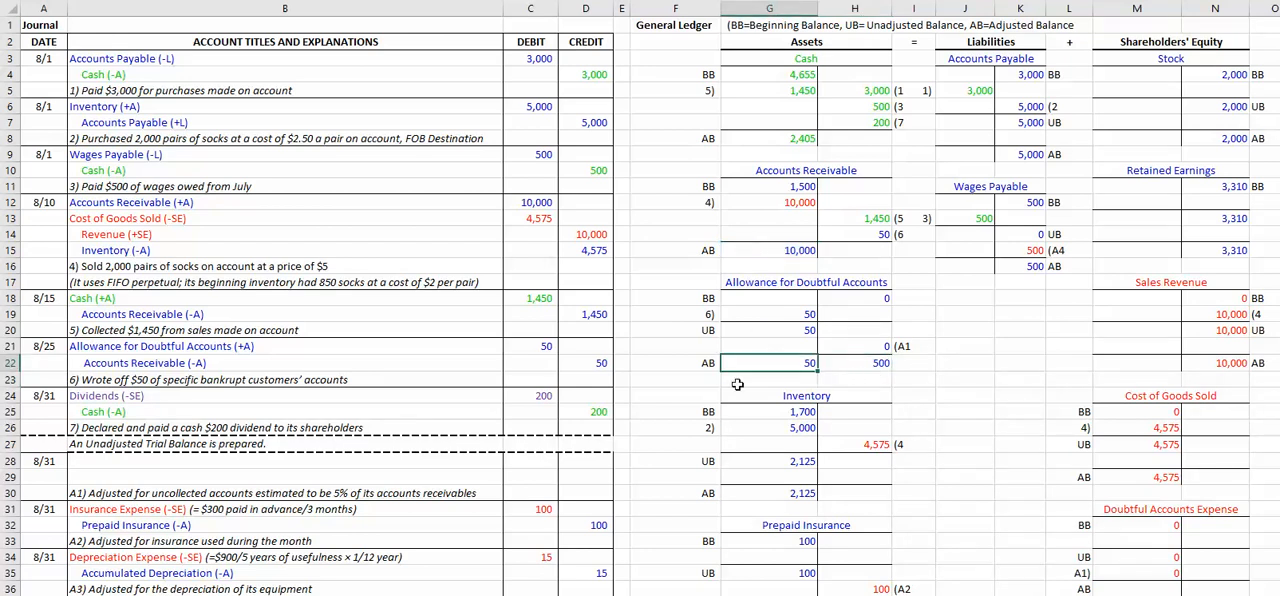
Step: Compare the allowance's unadjusted balance, A1 adjustment and adjusted balance with the adjusted Accounts Receivable balance
left_click(808, 331)
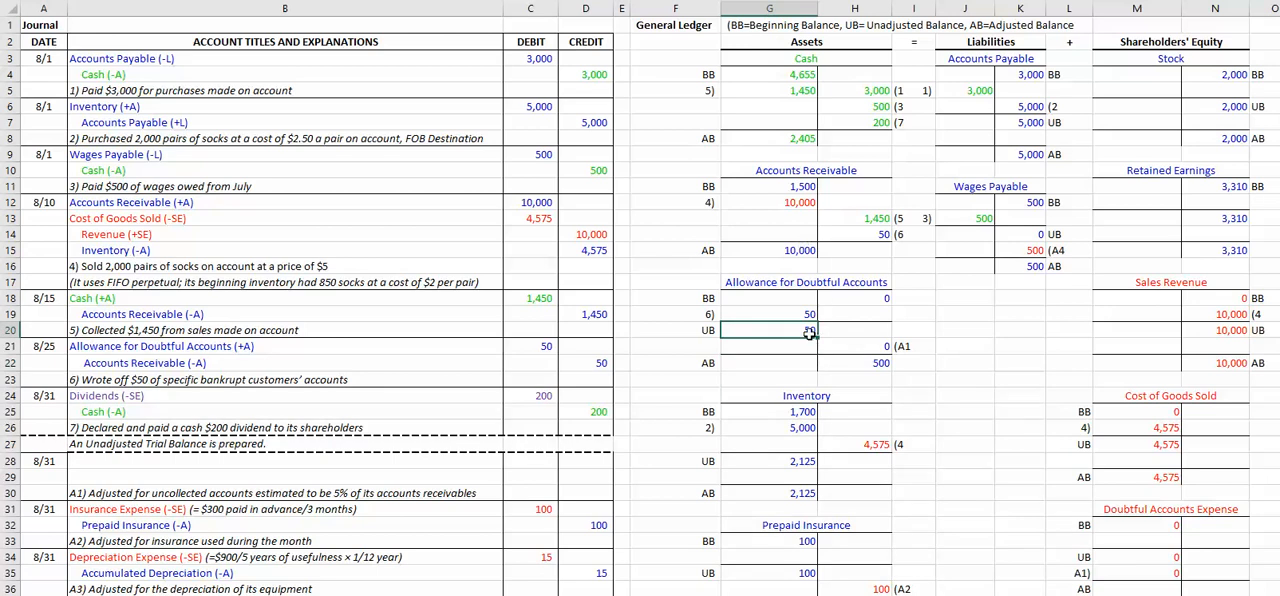
left_click(888, 348)
left_click(880, 372)
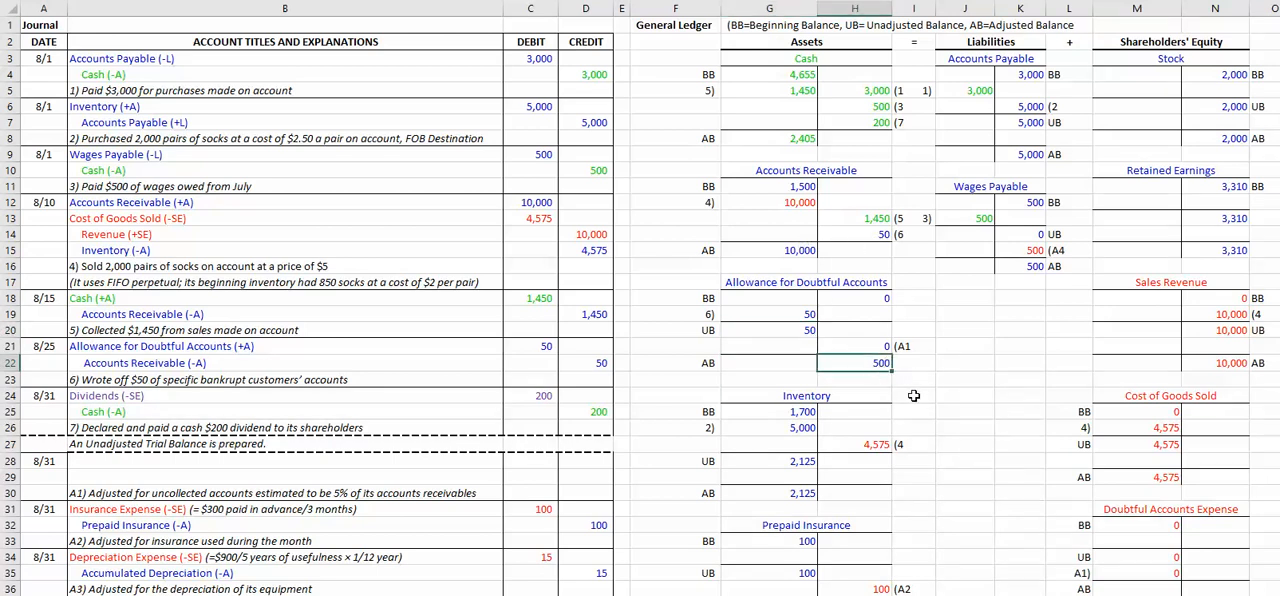
left_click(792, 253)
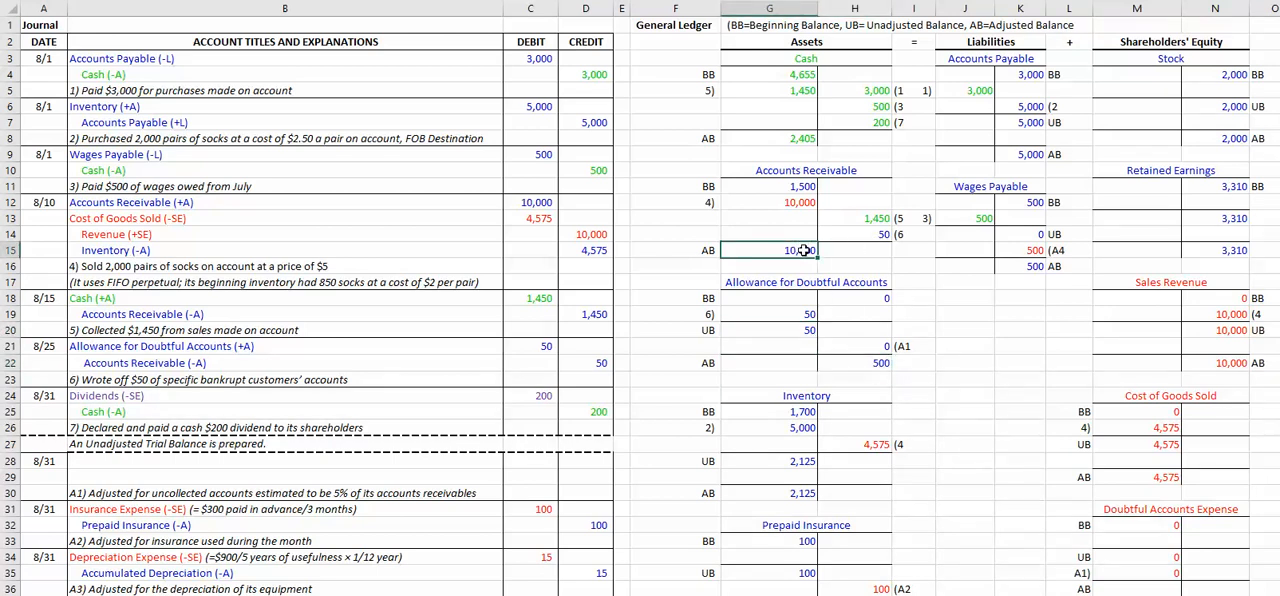
left_click(862, 363)
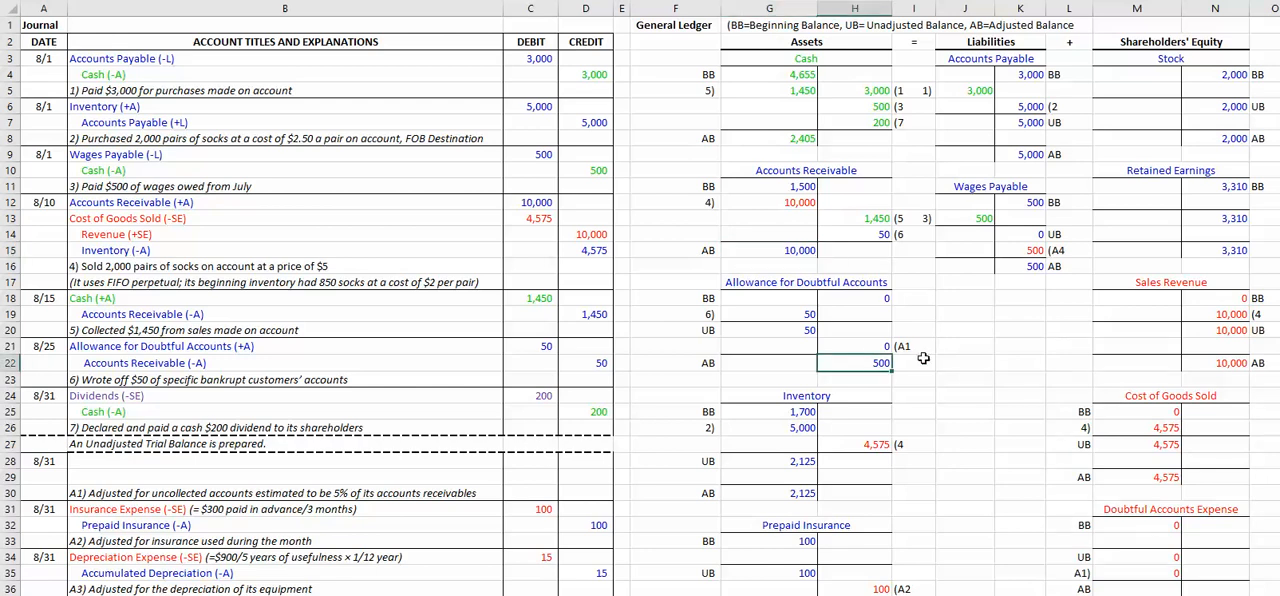
left_click(870, 345)
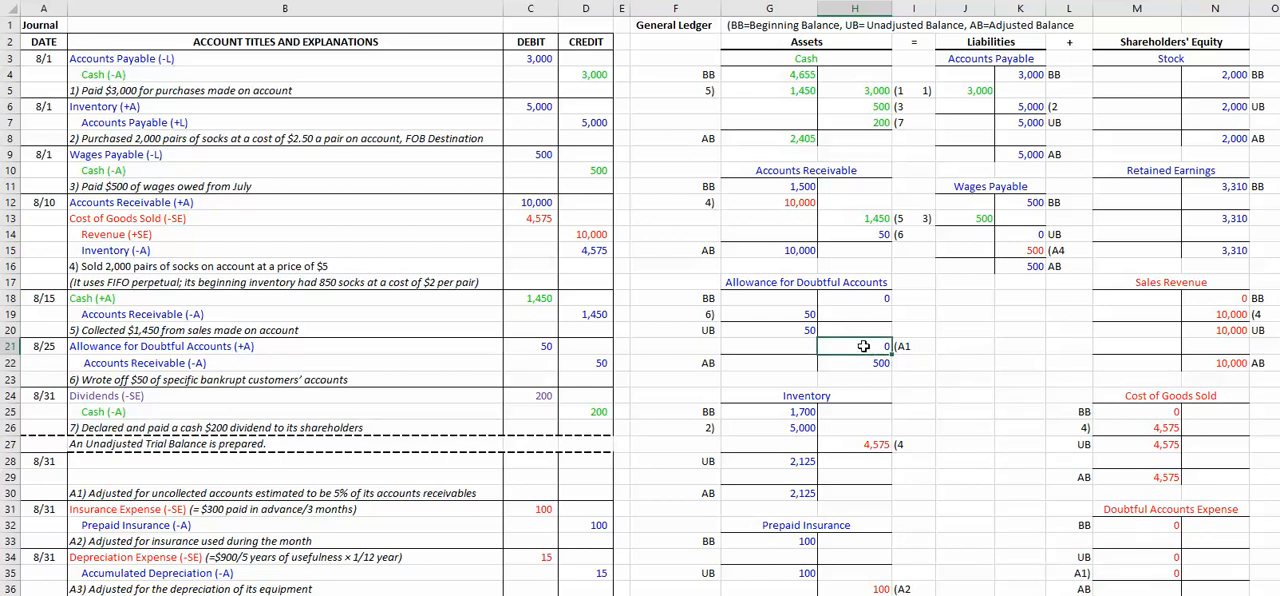
left_click(791, 329)
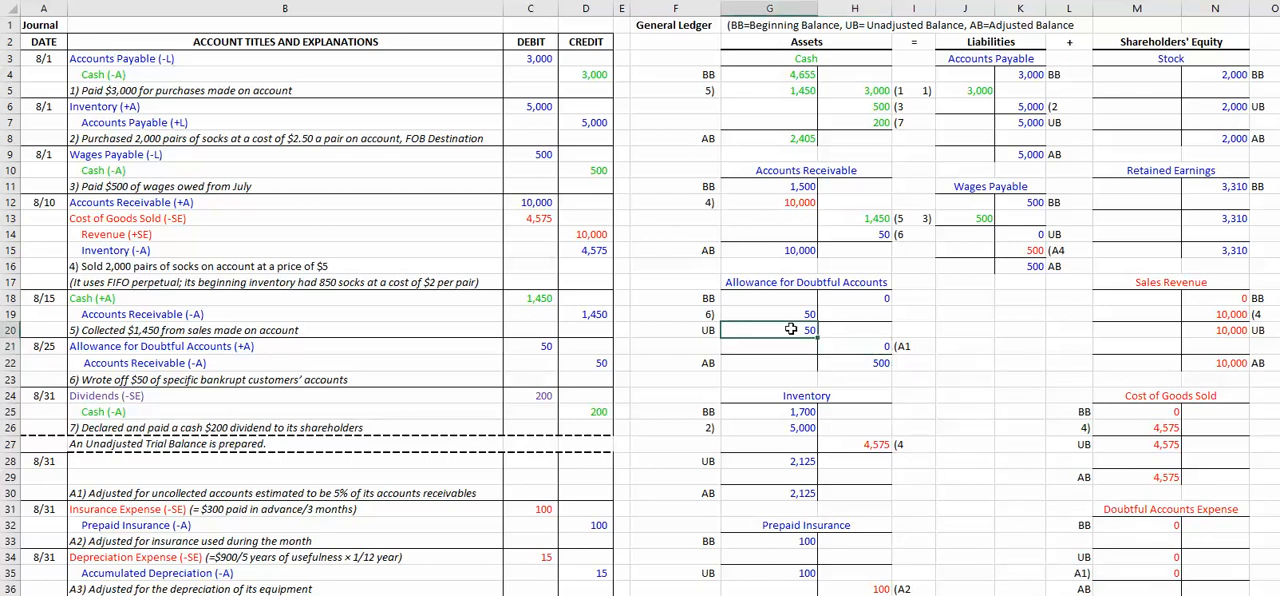
left_click(876, 362)
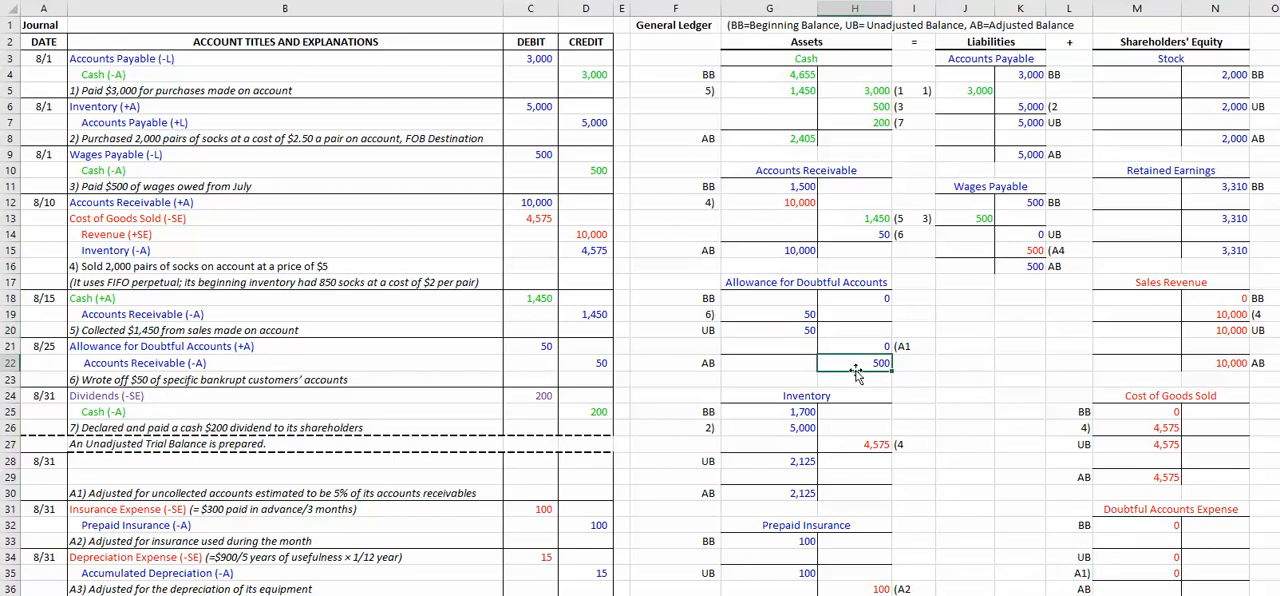
left_click(806, 329)
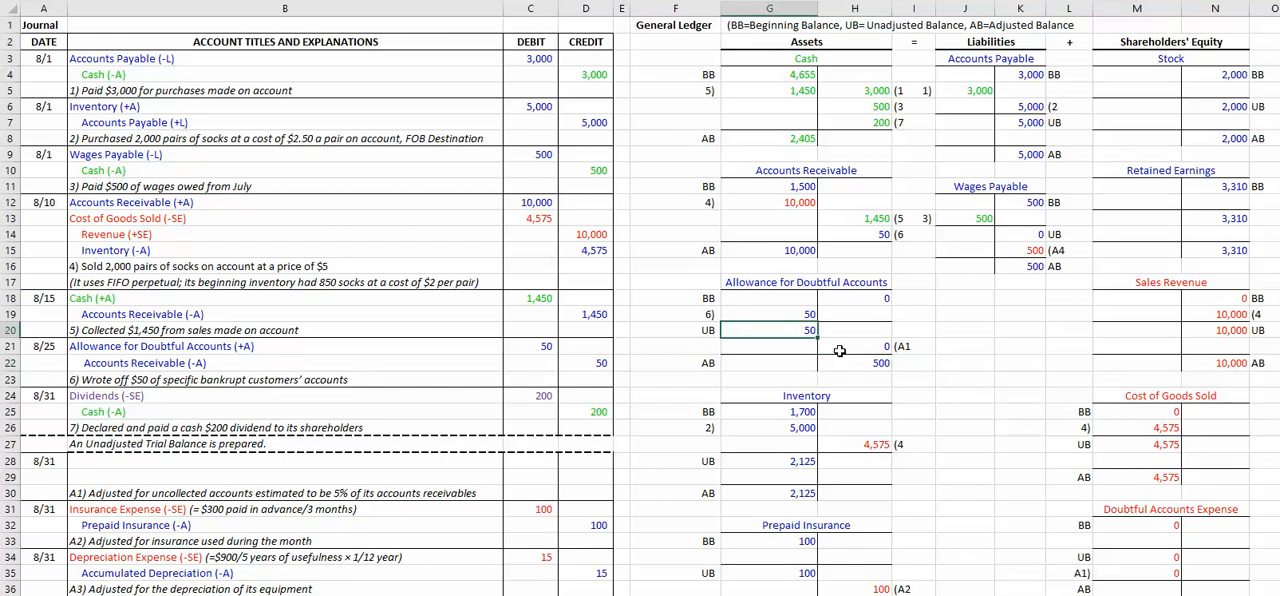
left_click(875, 365)
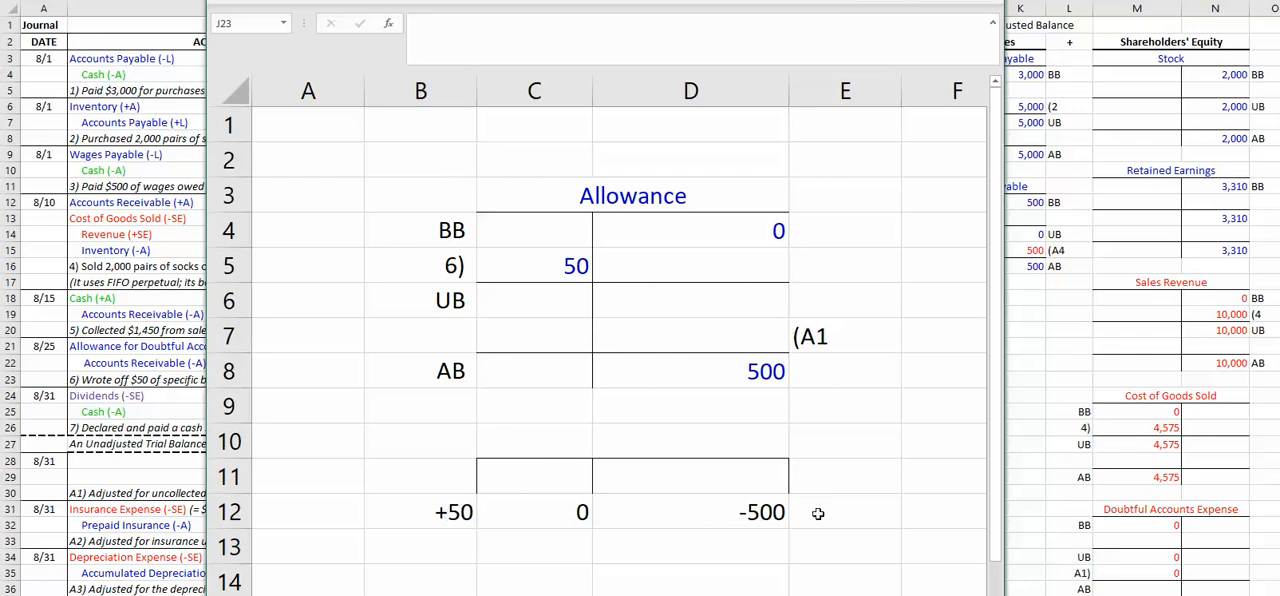
Step: In the separate Allowance worksheet, trace the number line from +50 to -500 and enter 550 as the A1 credit in D7
left_click(474, 549)
left_click_drag(484, 549, 675, 548)
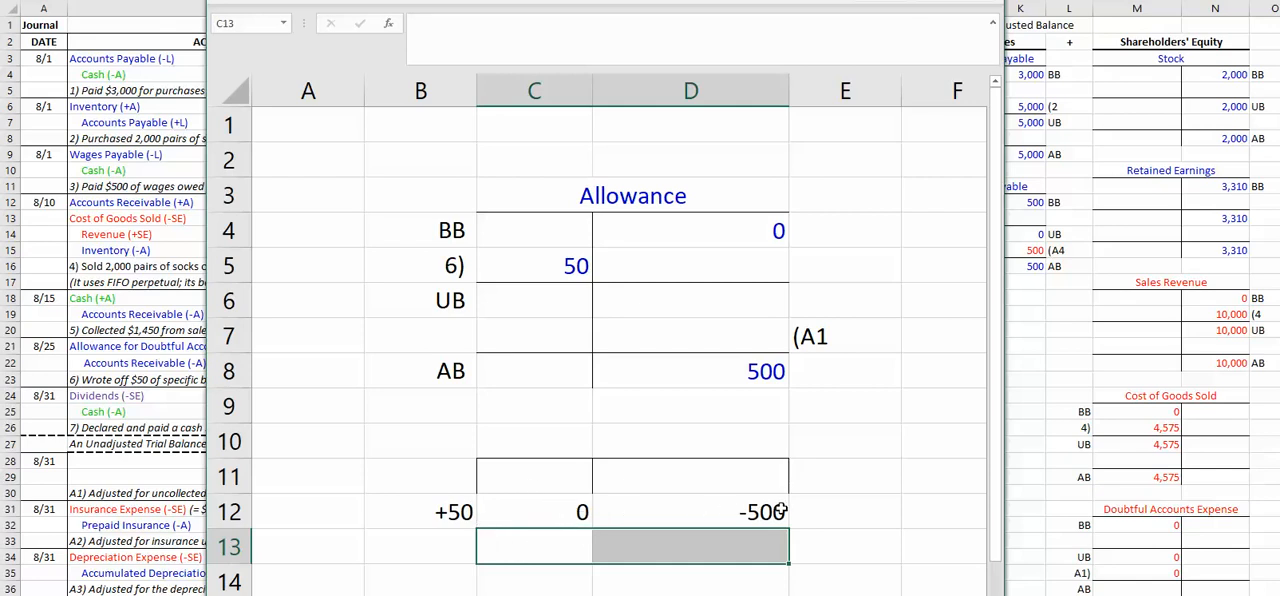
left_click(763, 338)
type("550")
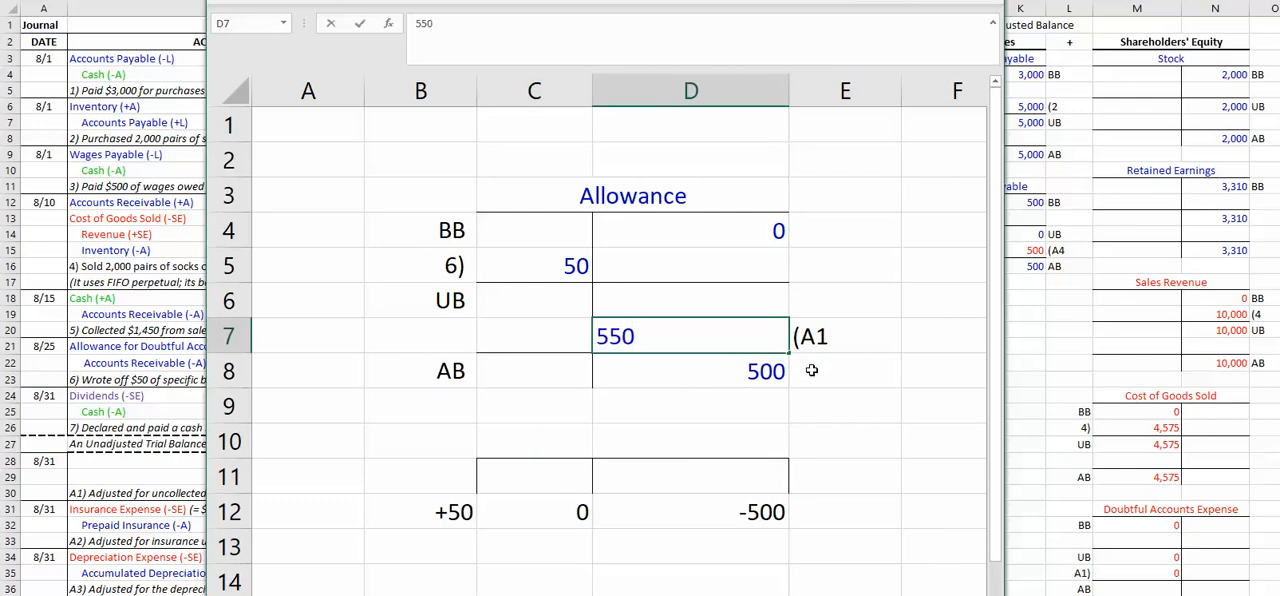
key("Return")
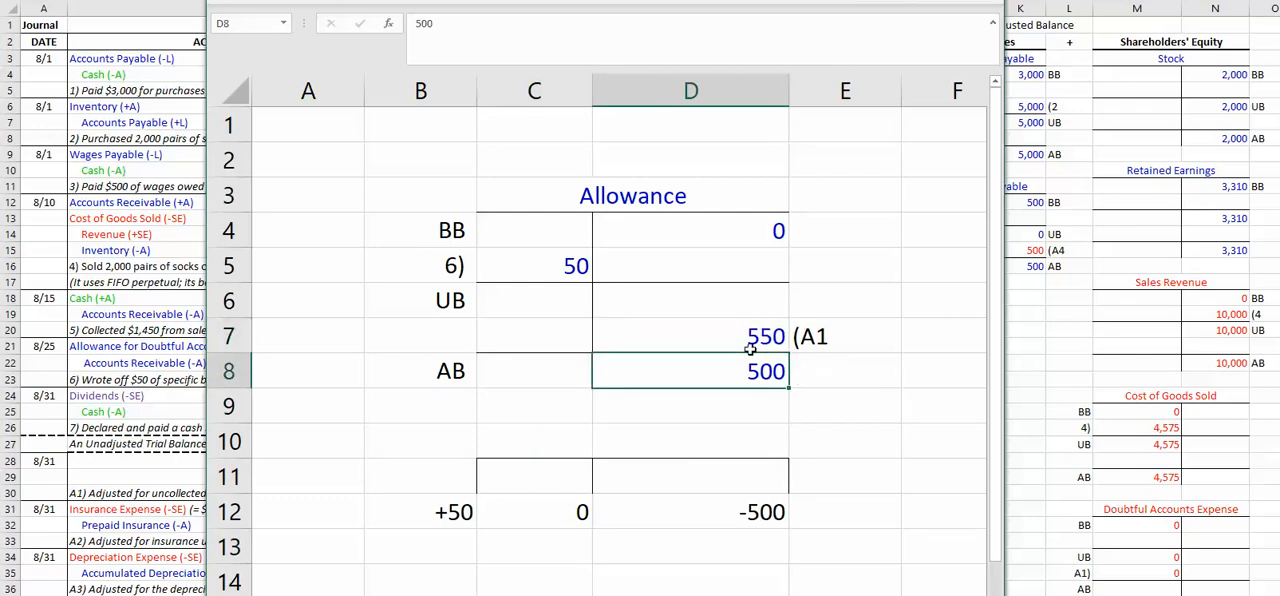
left_click_drag(483, 547, 663, 543)
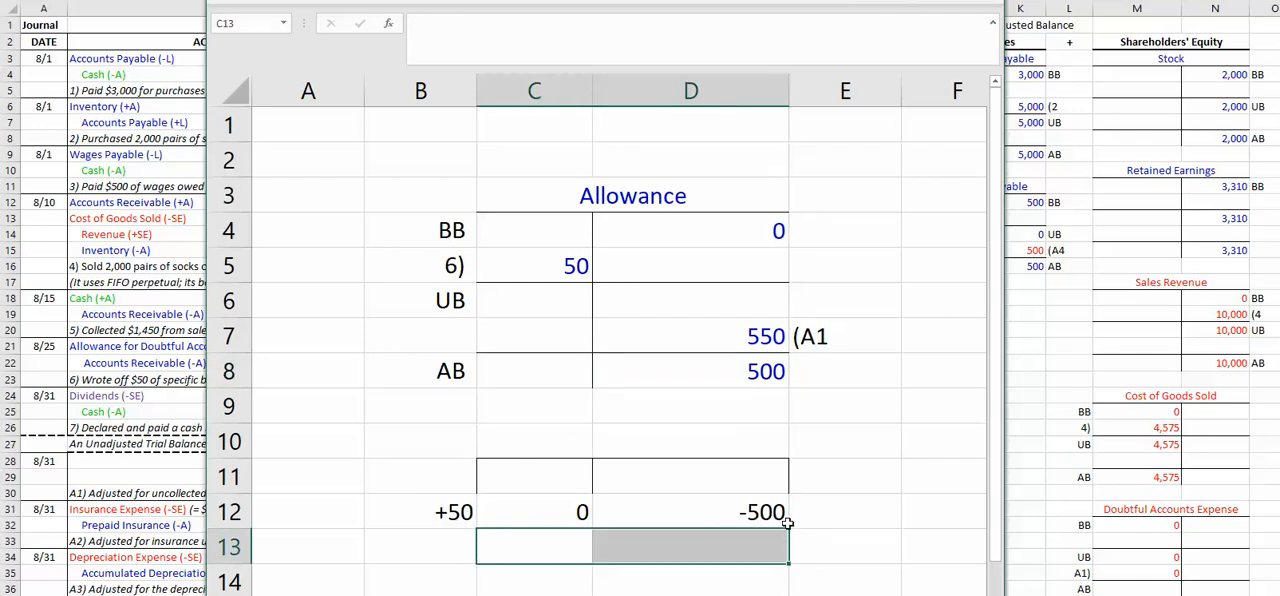
left_click(771, 375)
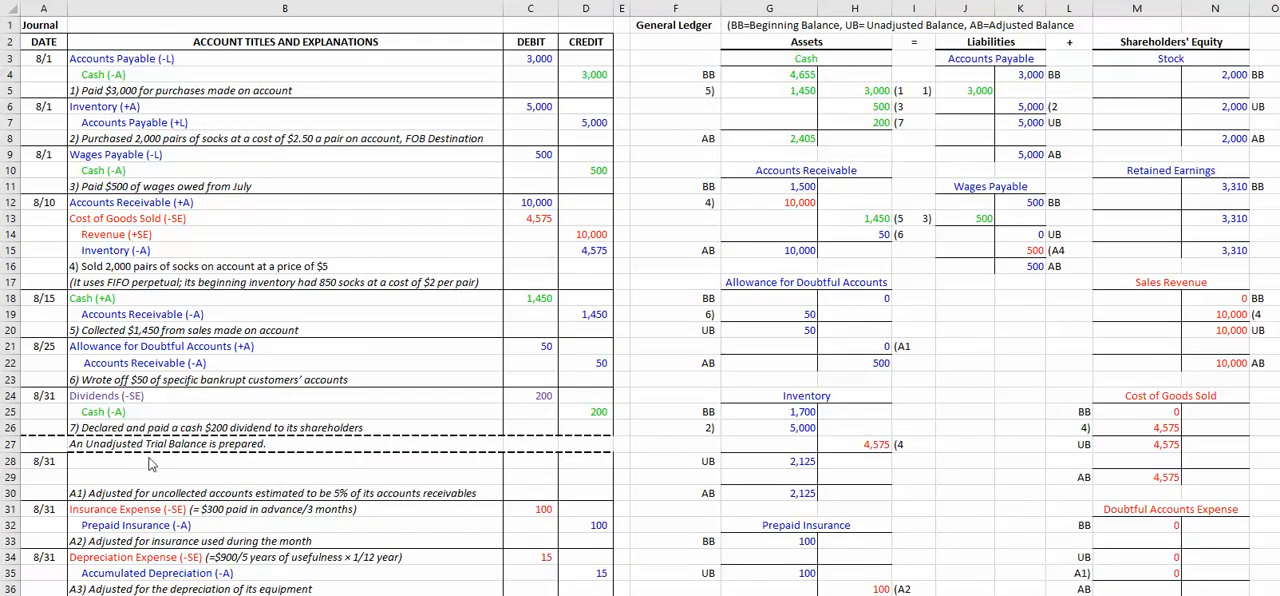
Step: Enter Allowance for Doubtful Accounts (-A) as the indented account title of the A1 credit line in B29
left_click(261, 460)
left_click(297, 476)
type("A")
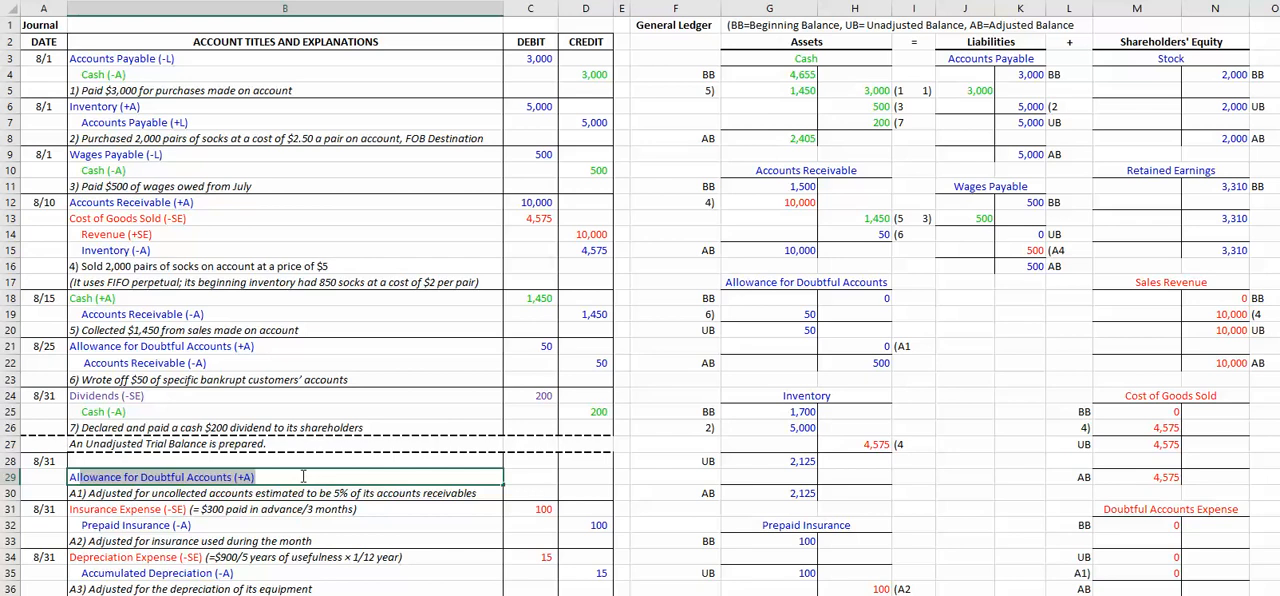
key("Return")
left_click(301, 476)
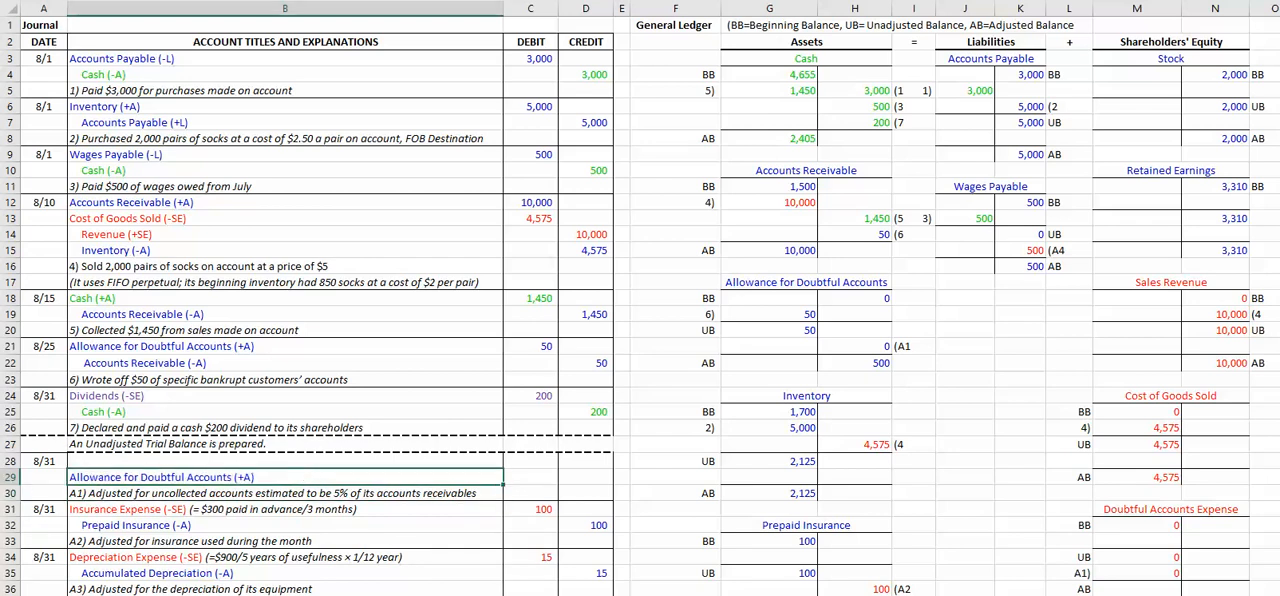
key("alt+h")
key("6")
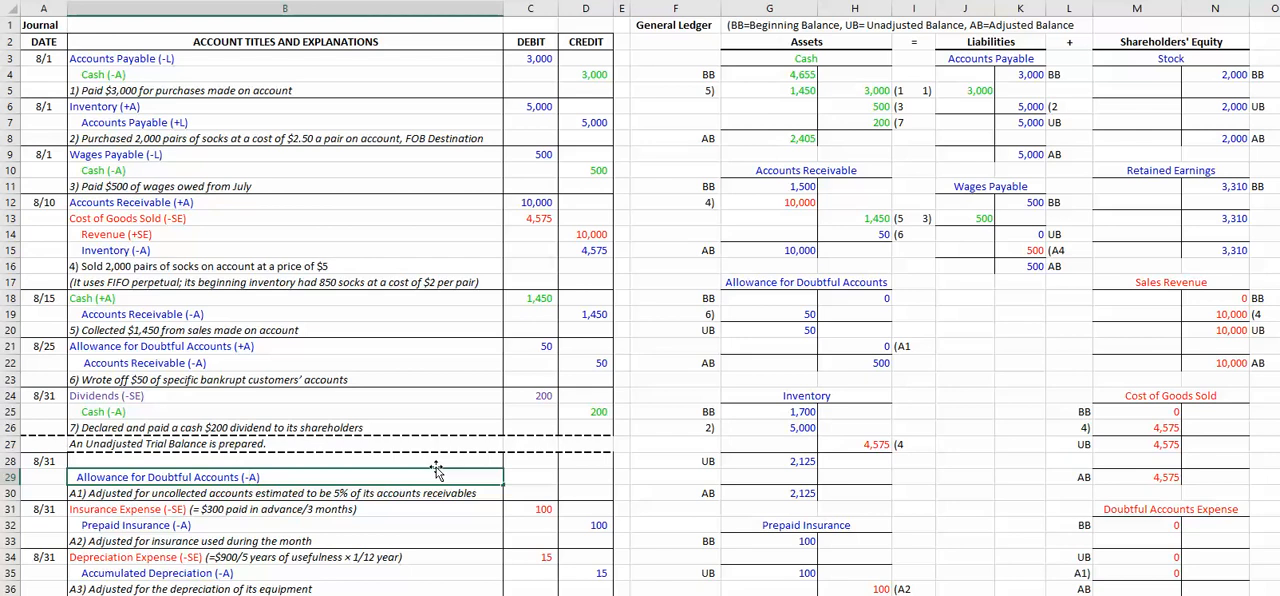
Step: Enter 550 as the A1 credit to Allowance for Doubtful Accounts in D29 and check its ledger posting and adjusted balance
left_click(610, 478)
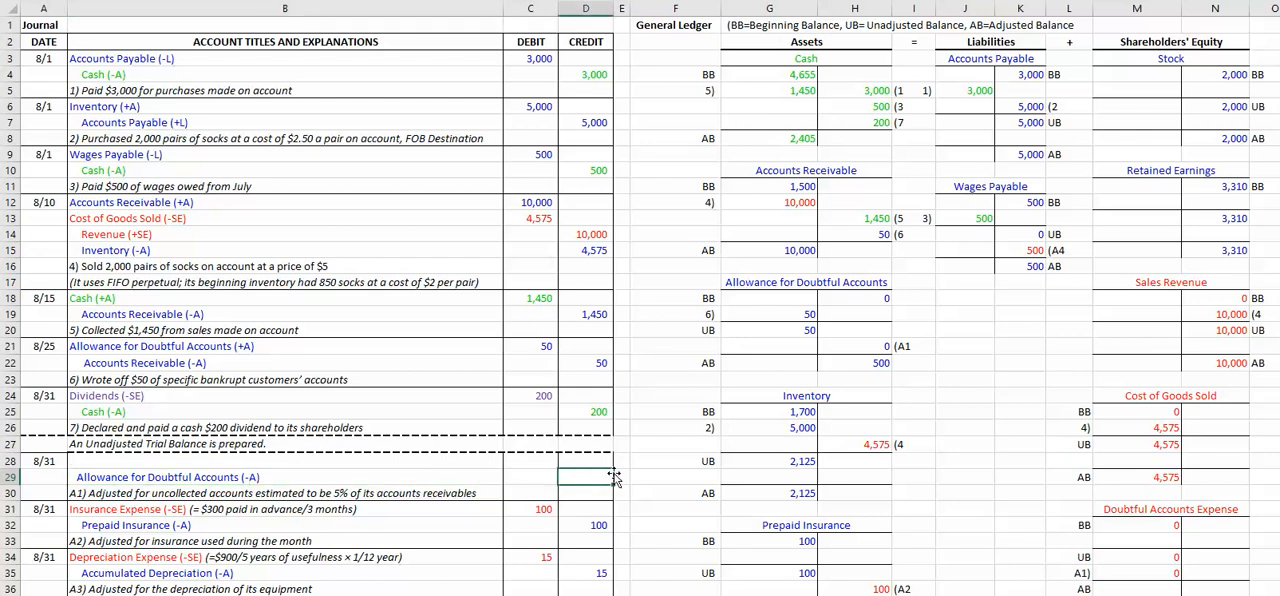
type("550")
key("Return")
key("Up")
left_click(868, 363)
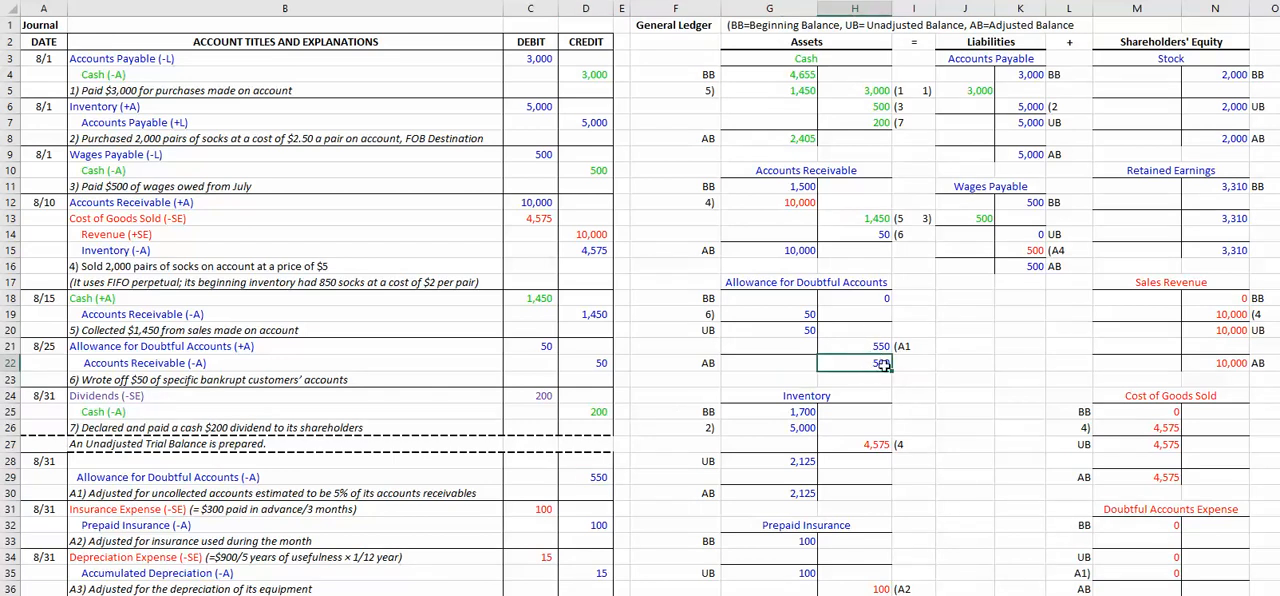
left_click(873, 344)
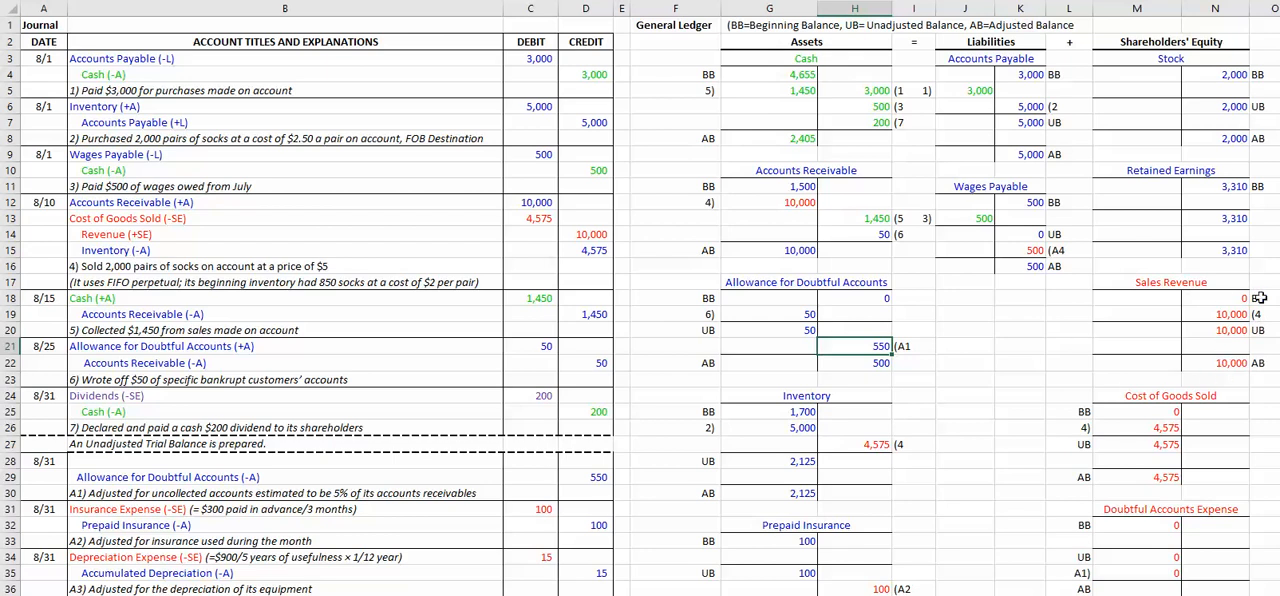
Step: Enter Doubtful Accounts Expense (-SE) as the A1 debit account title in B28, with a debit of 550 in C28
left_click(1164, 573)
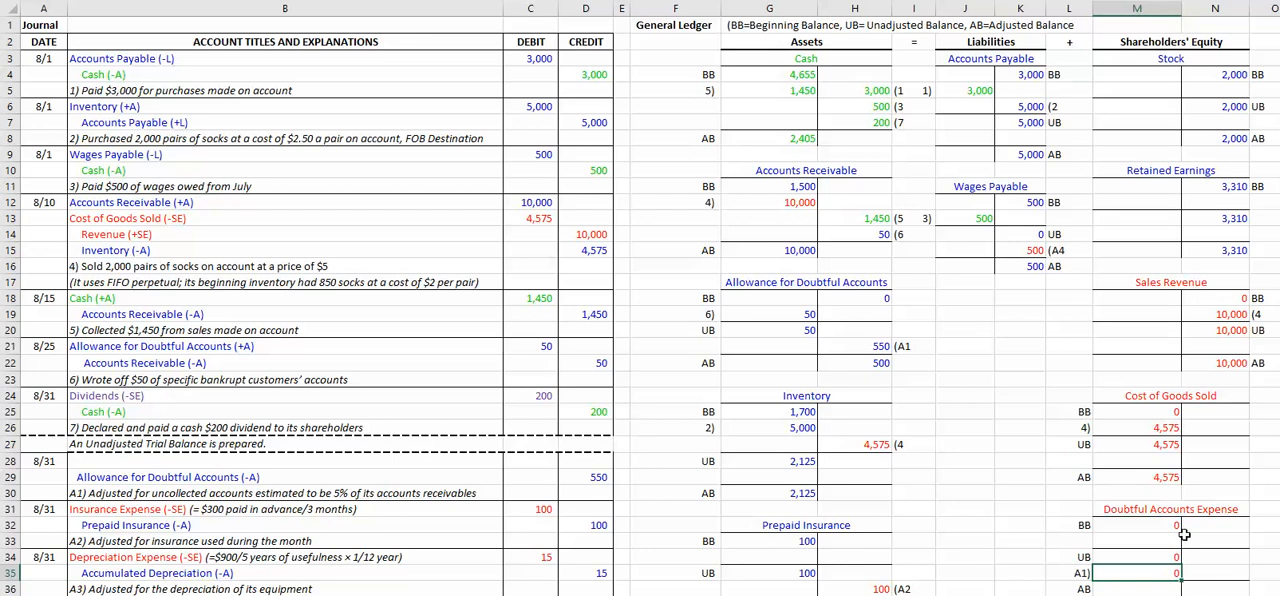
left_click(160, 460)
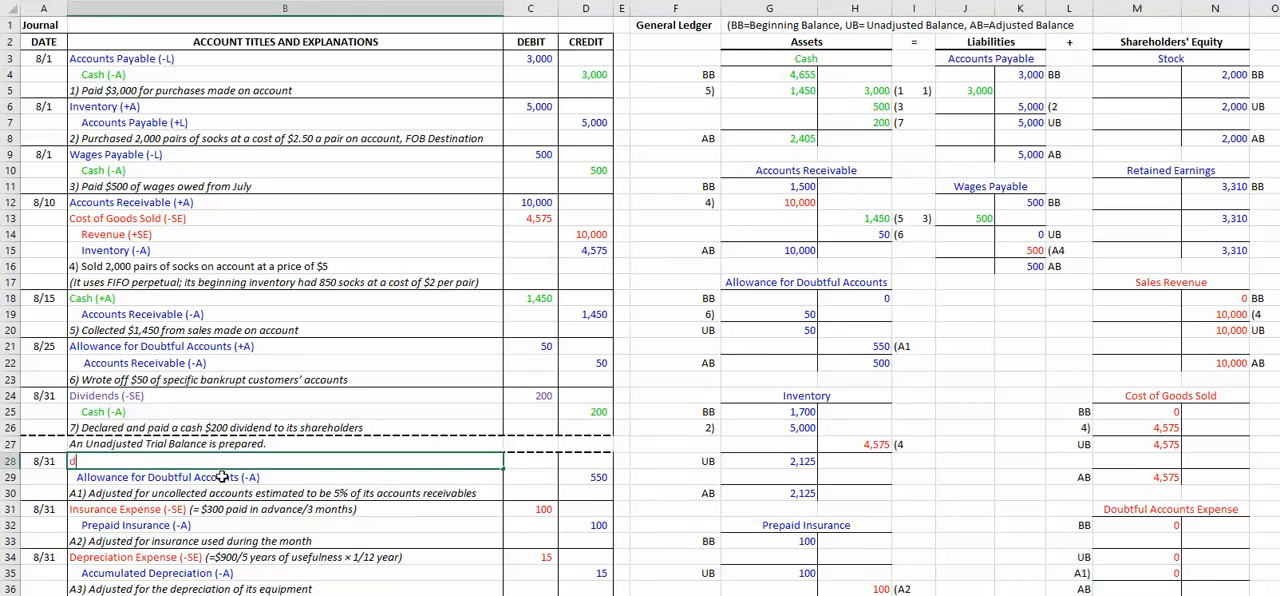
type("Doubtful Accounts Expense (+SE")
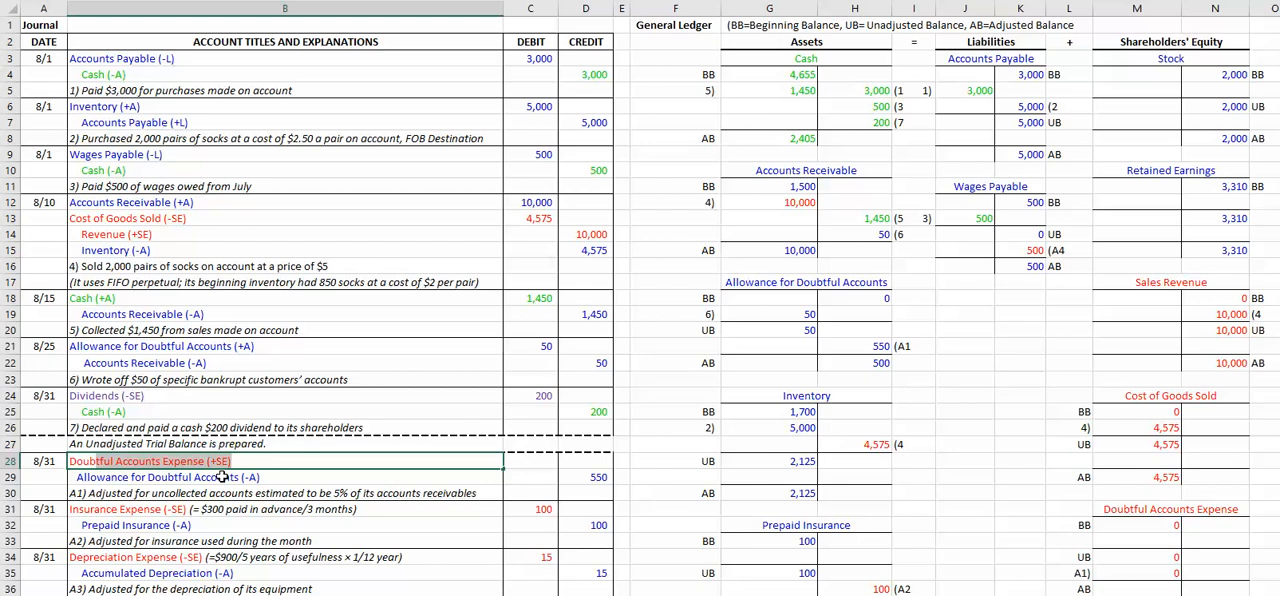
key("Return")
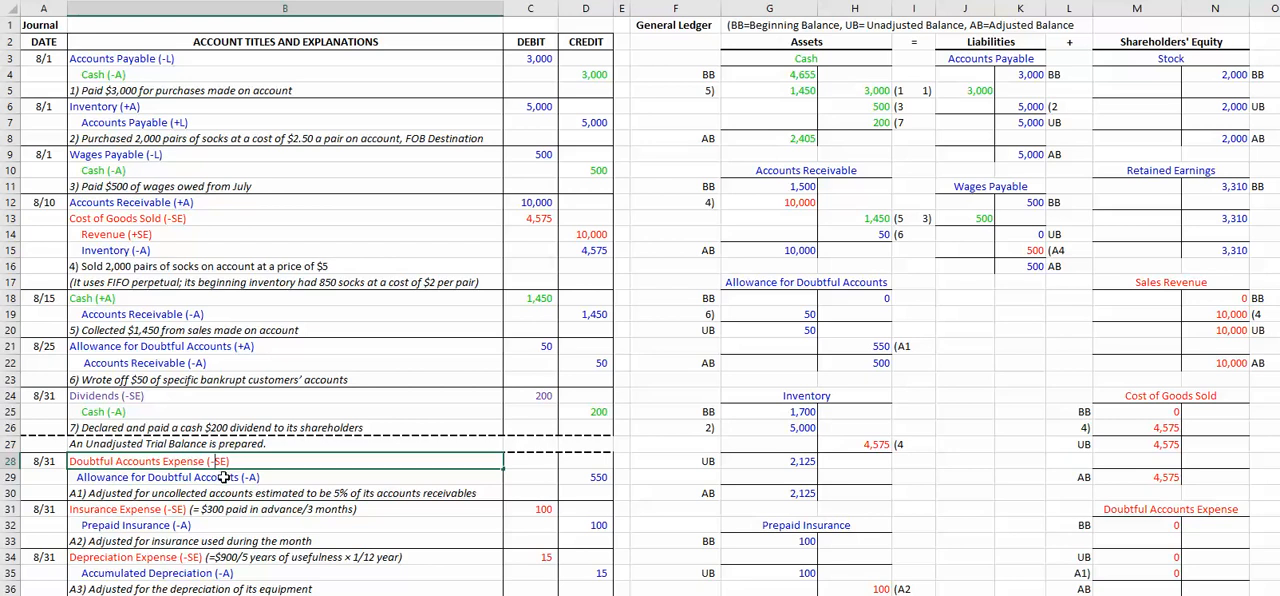
left_click(525, 462)
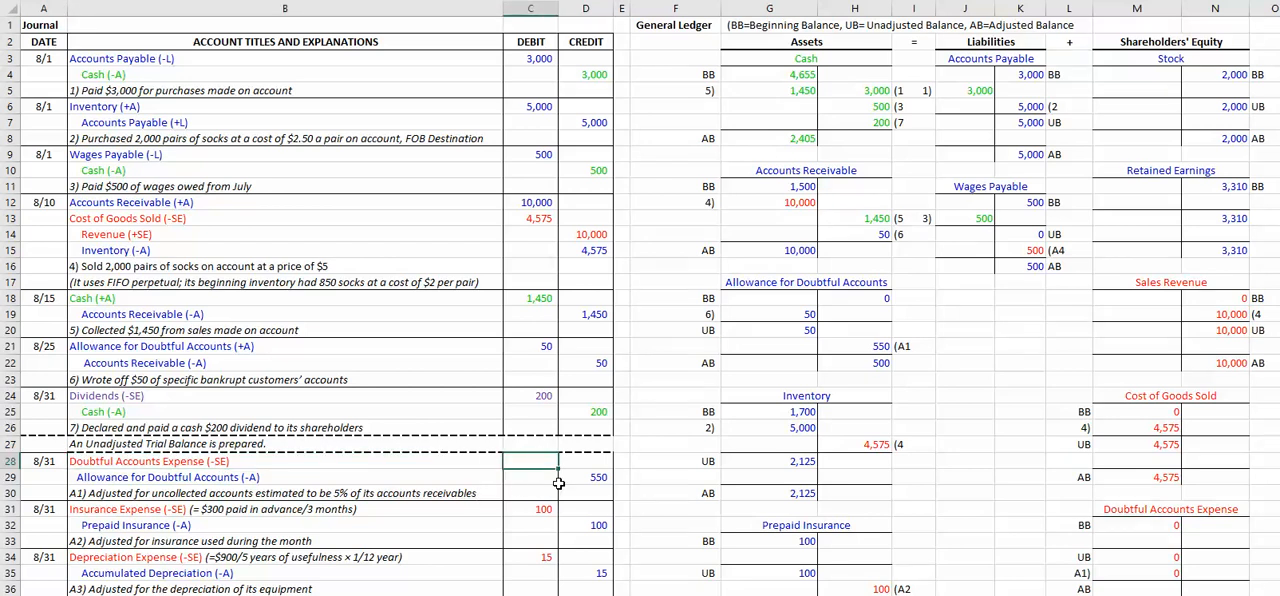
left_click(1015, 541)
Step: Check the A1 posting and adjusted balance in Doubtful Accounts Expense against the allowance's unadjusted balance, A1 credit and adjusted balance
scroll(1155, 523, "down", 1)
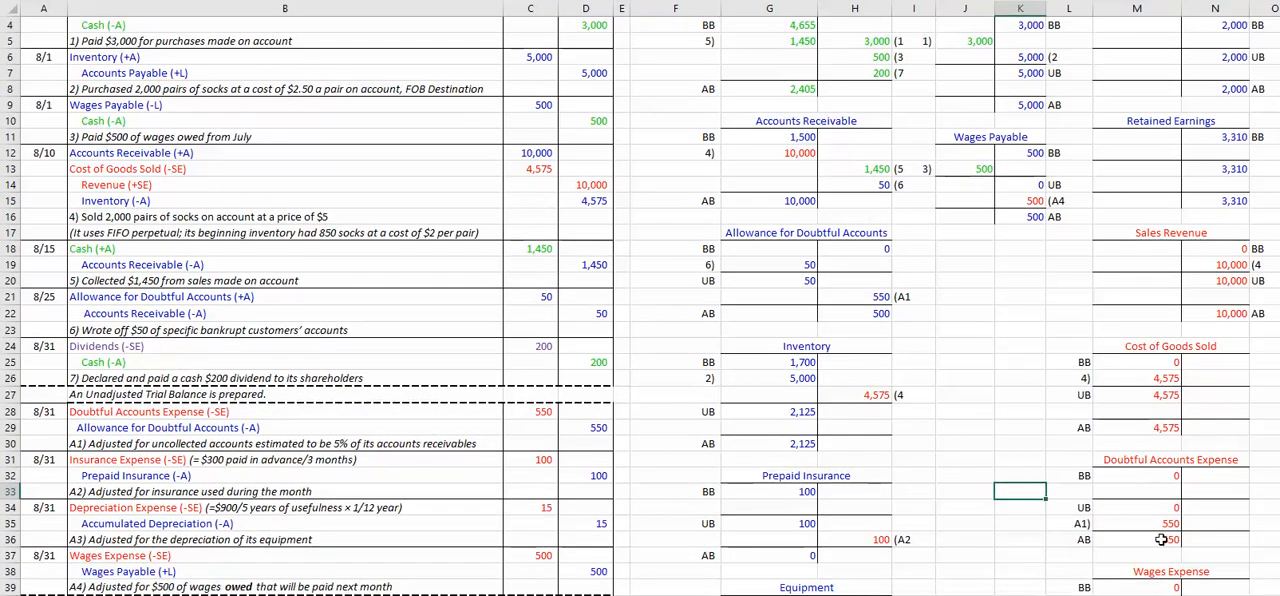
left_click(1160, 538)
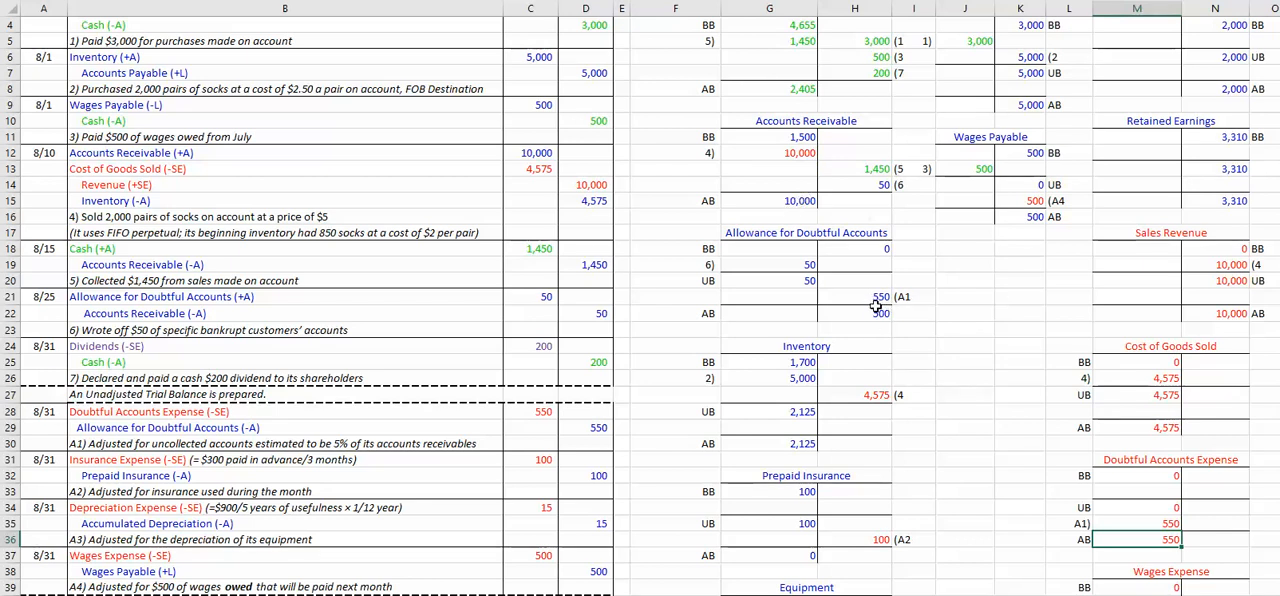
scroll(885, 345, "up", 1)
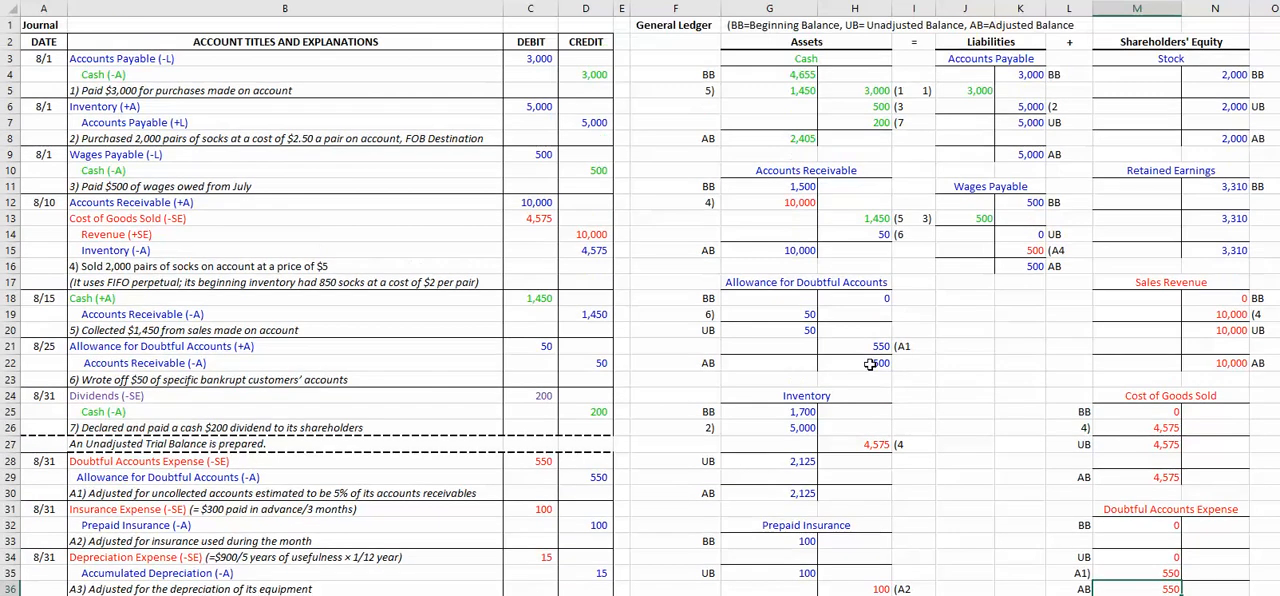
left_click(874, 365)
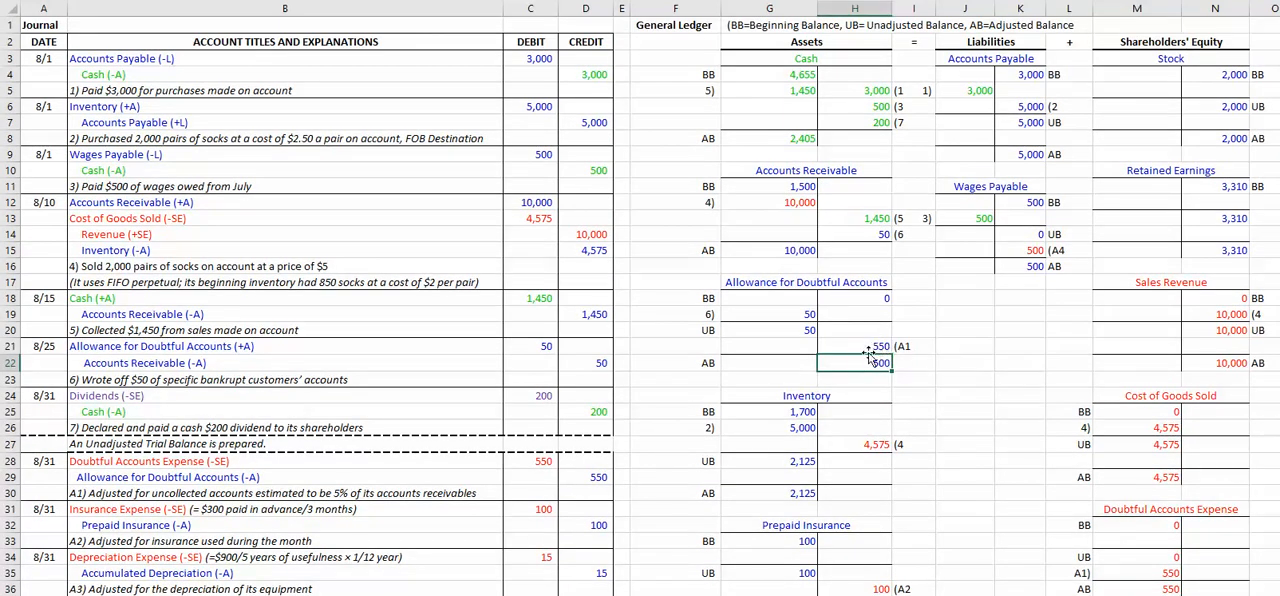
left_click_drag(705, 332, 837, 331)
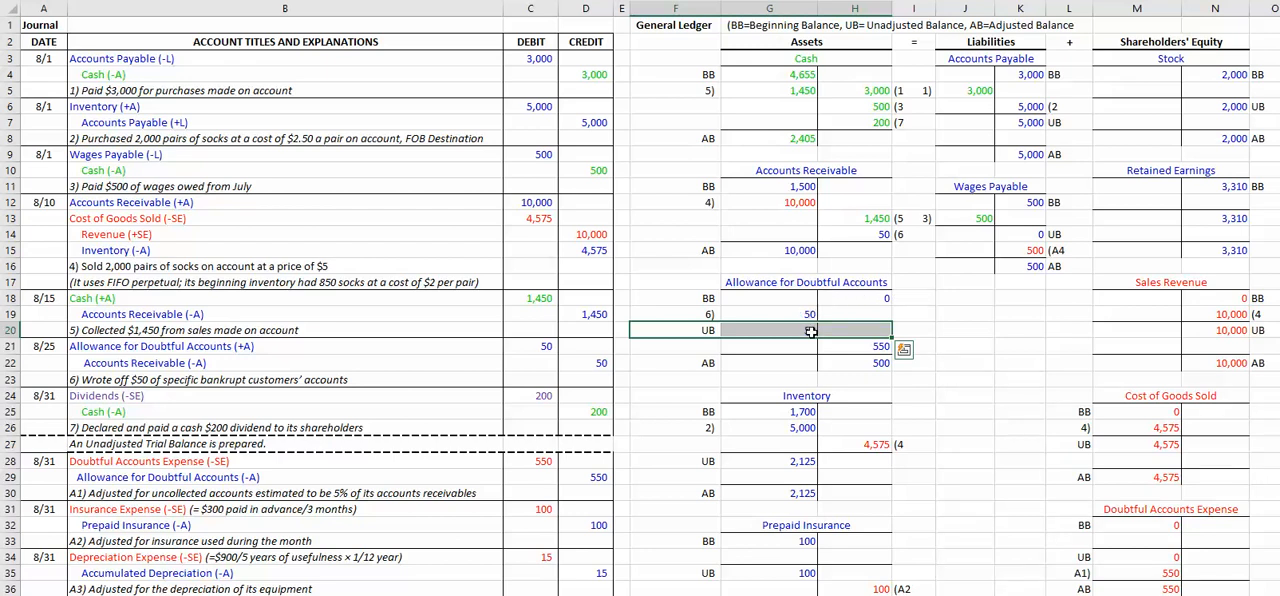
left_click(880, 362)
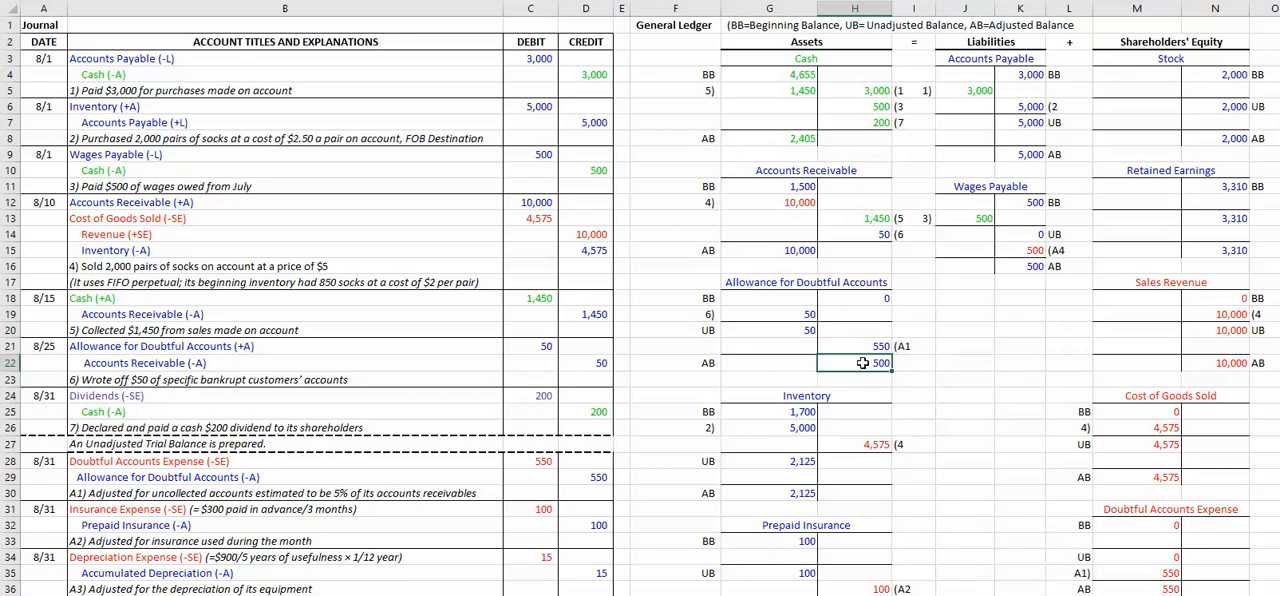
left_click(870, 347)
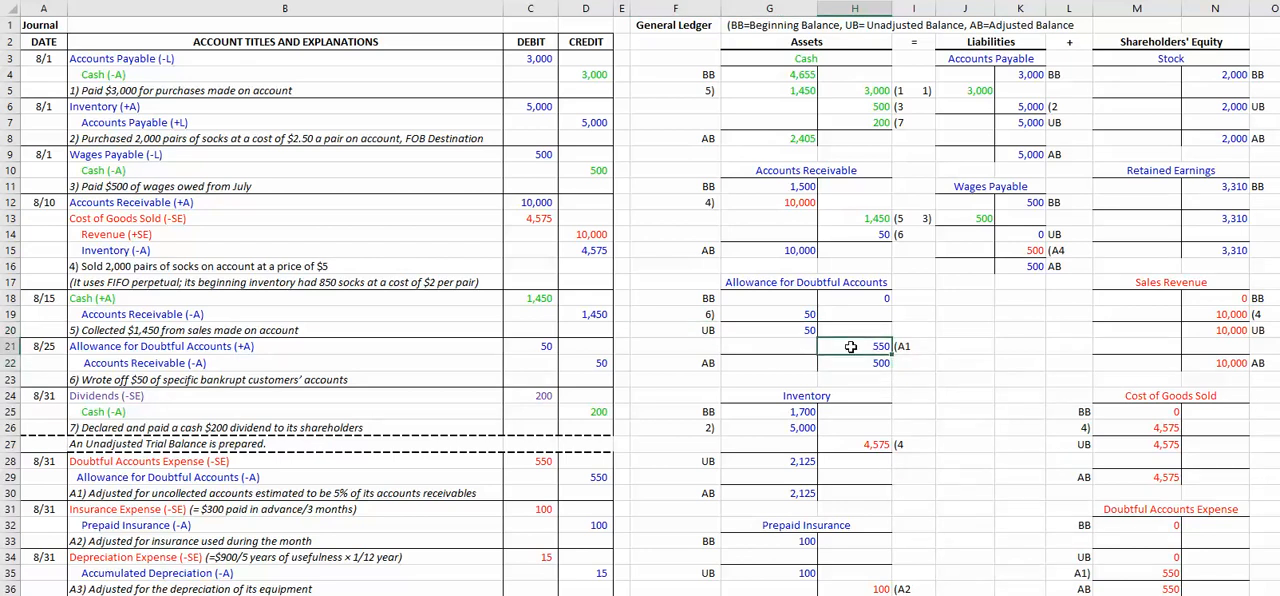
left_click(1168, 575)
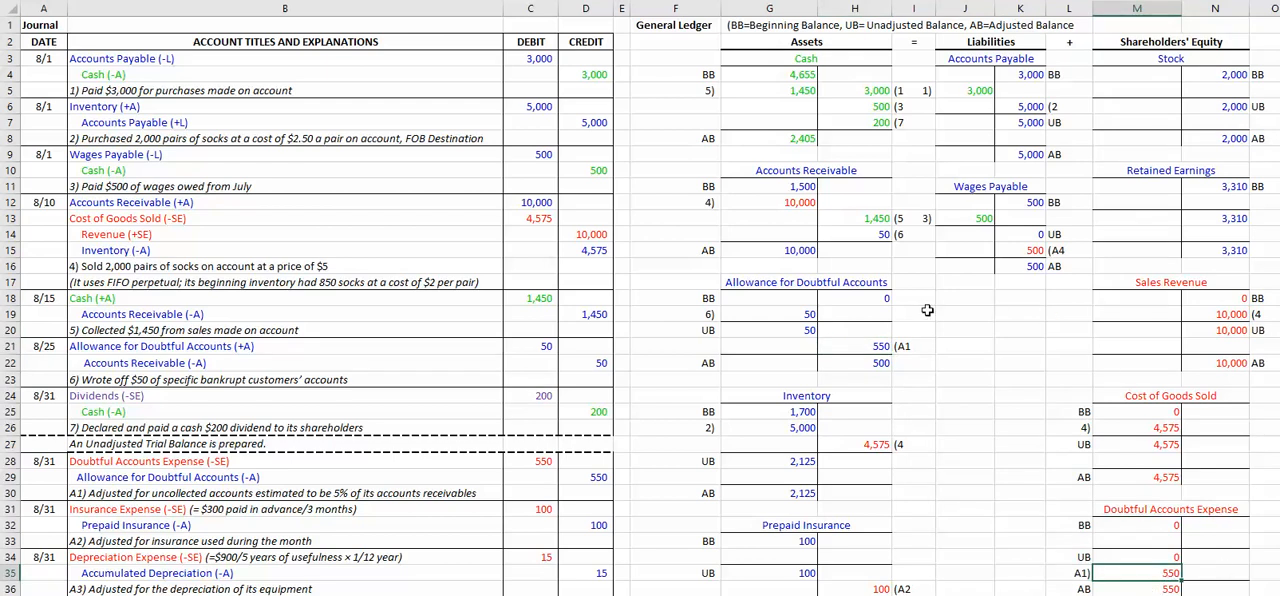
left_click(879, 349)
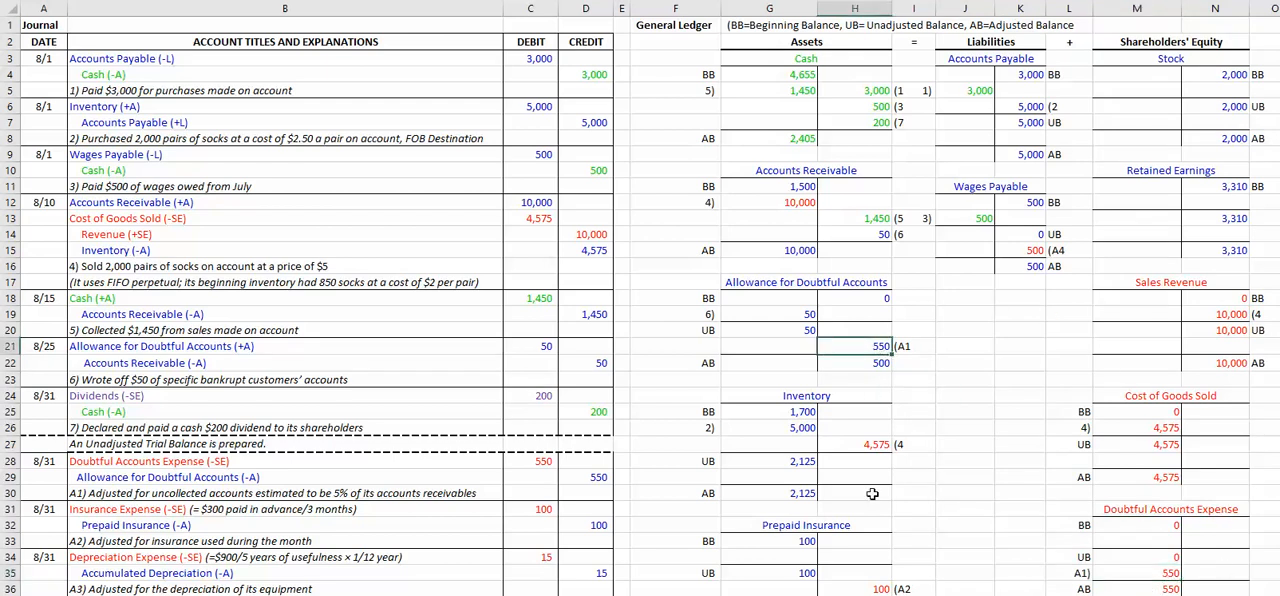
Step: Compare the adjusted Accounts Receivable balance in G15 with the allowance's adjusted credit balance in H22
left_click(791, 250)
left_click(889, 365)
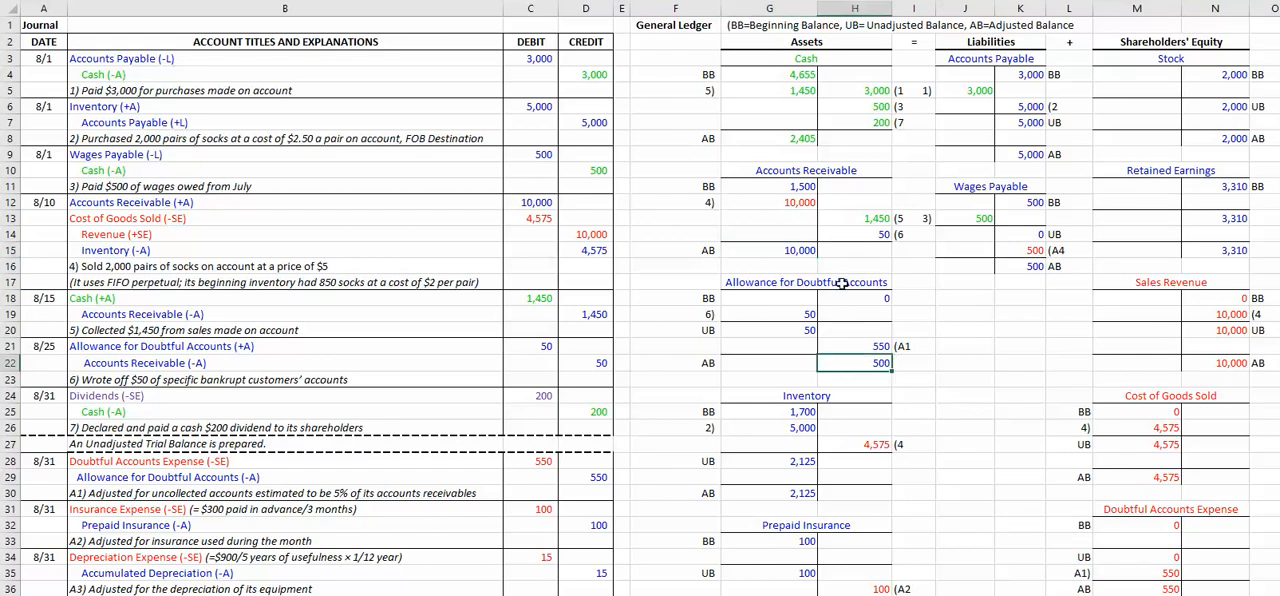
left_click(795, 252)
left_click(869, 363)
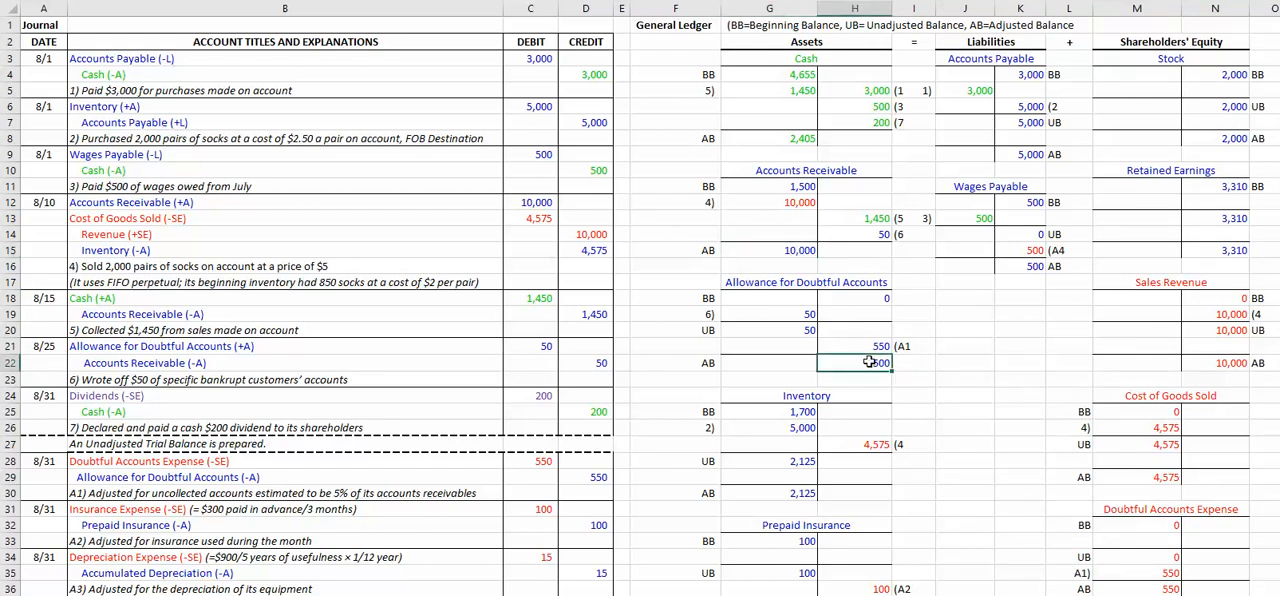
left_click(795, 251)
left_click(887, 361)
left_click(795, 252)
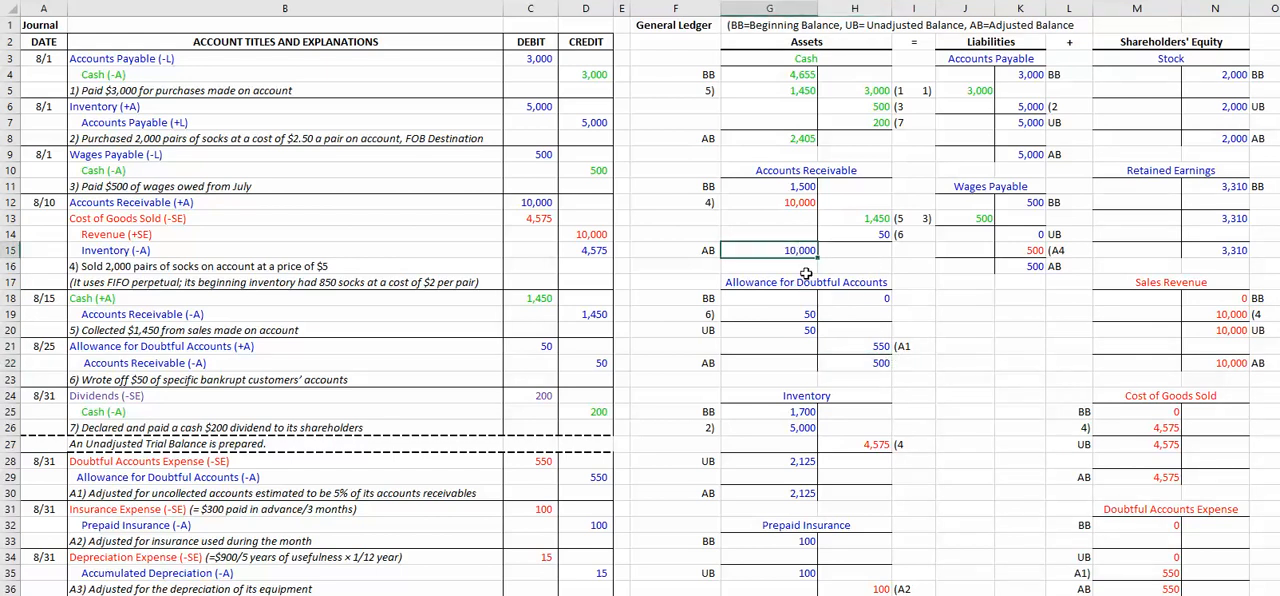
left_click(867, 363)
left_click(795, 252)
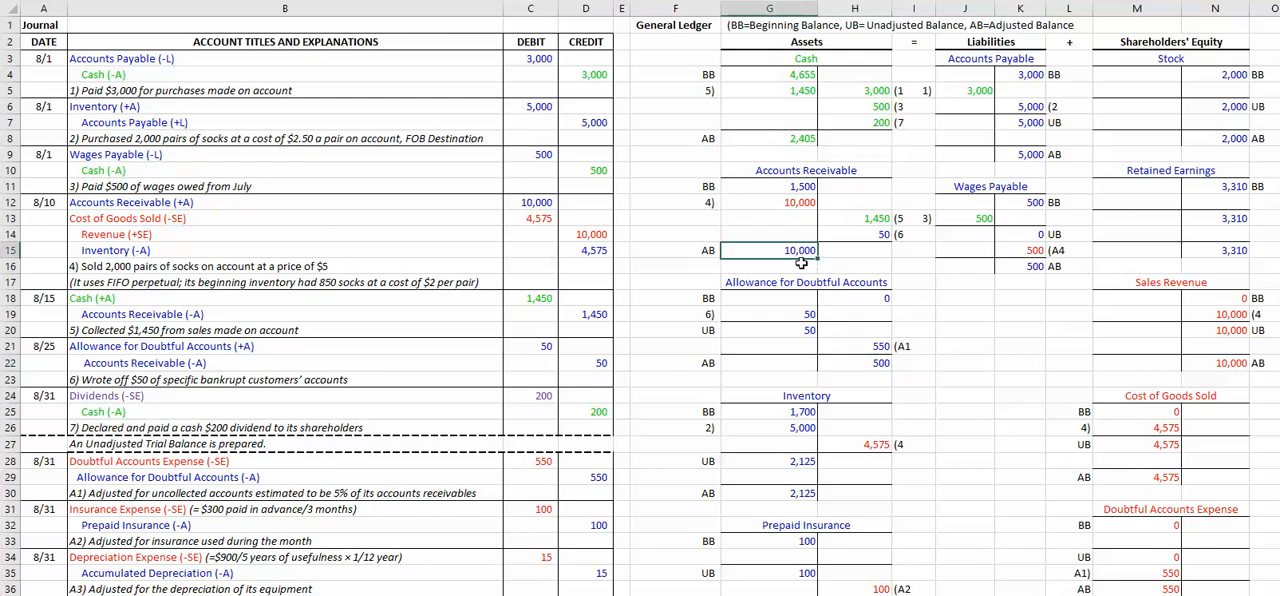
left_click(867, 363)
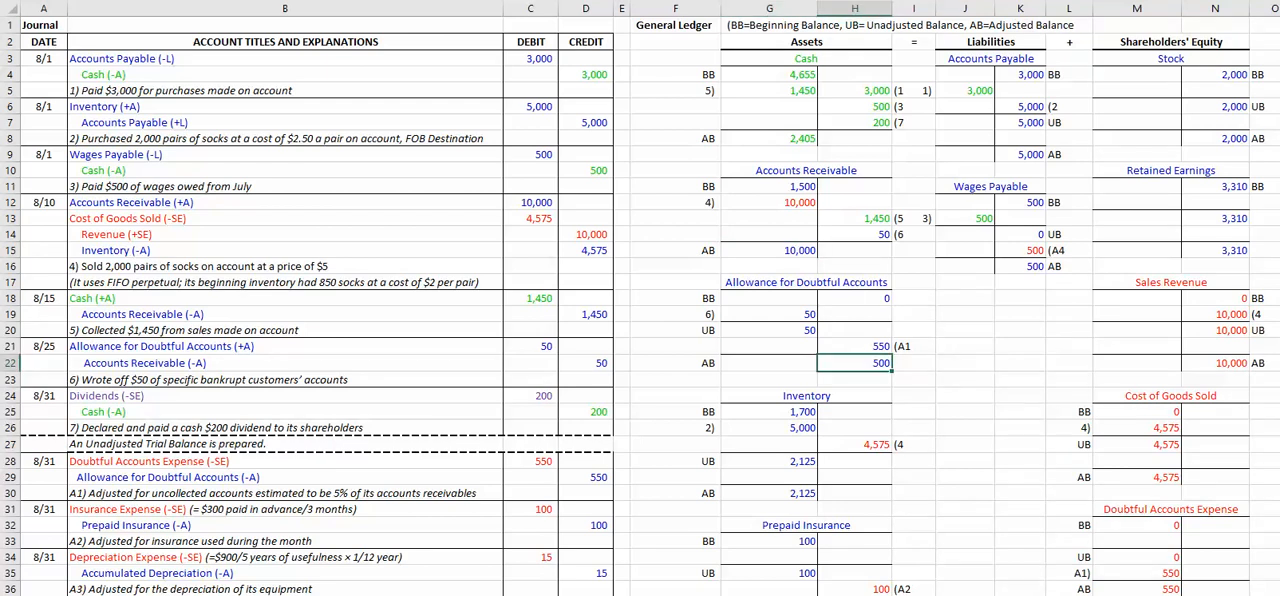